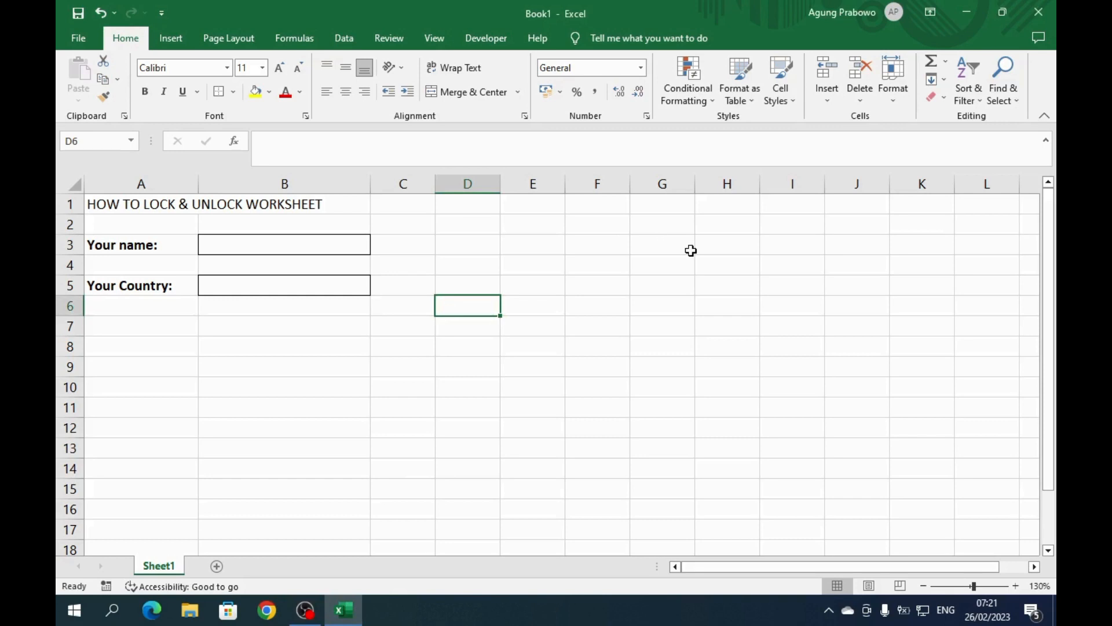
Make the HOW TO LOCK & UNLOCK WORKSHEET title in A1 bold.
click(689, 248)
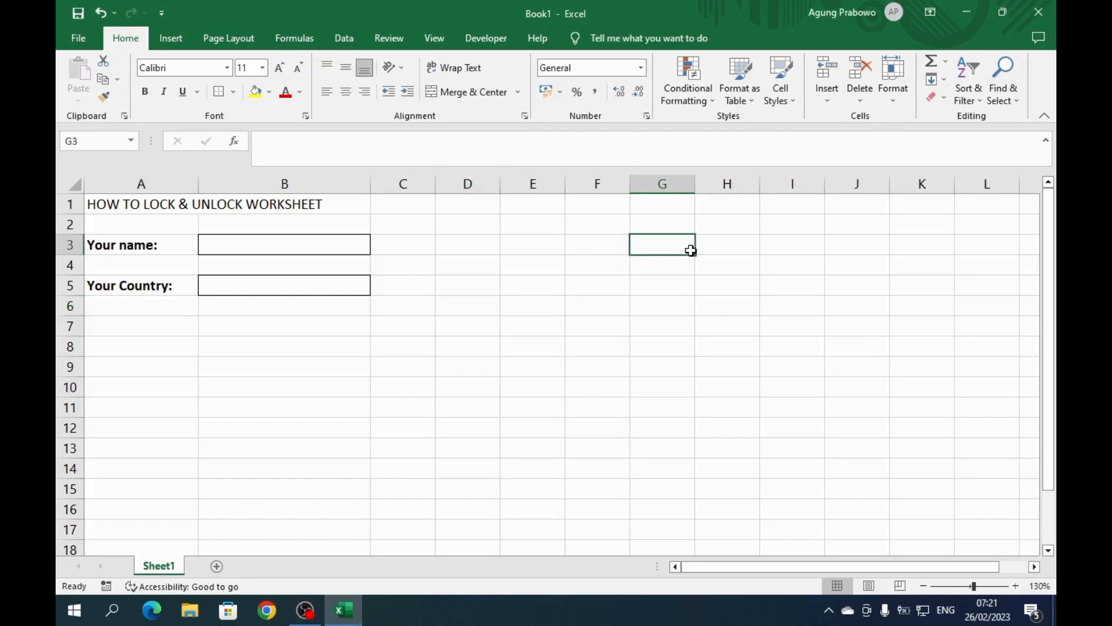
click(117, 203)
click(145, 91)
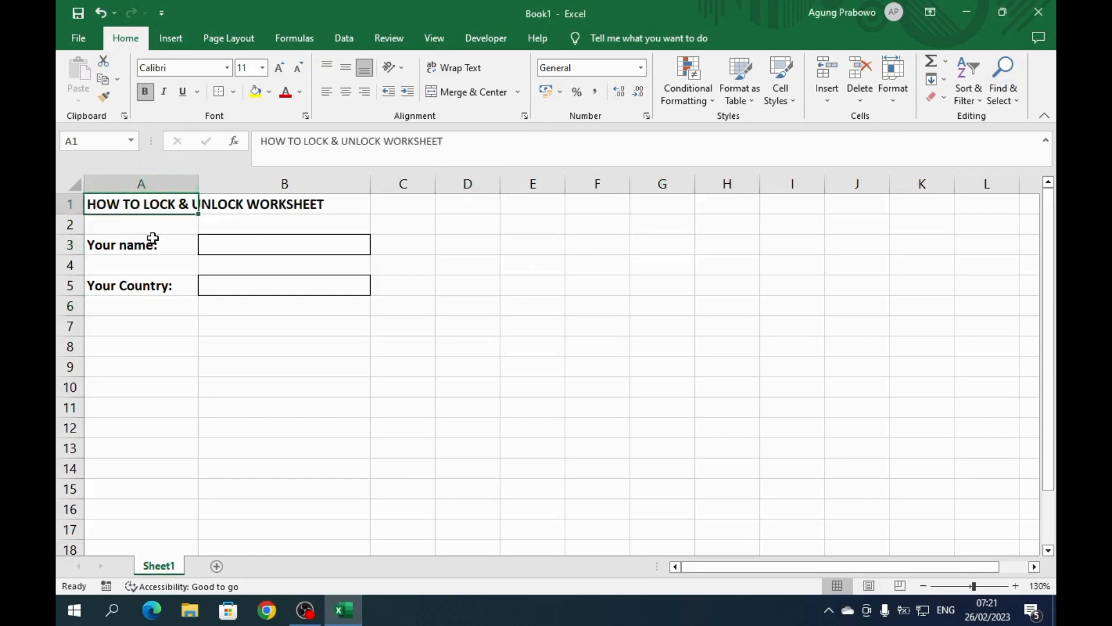
click(170, 335)
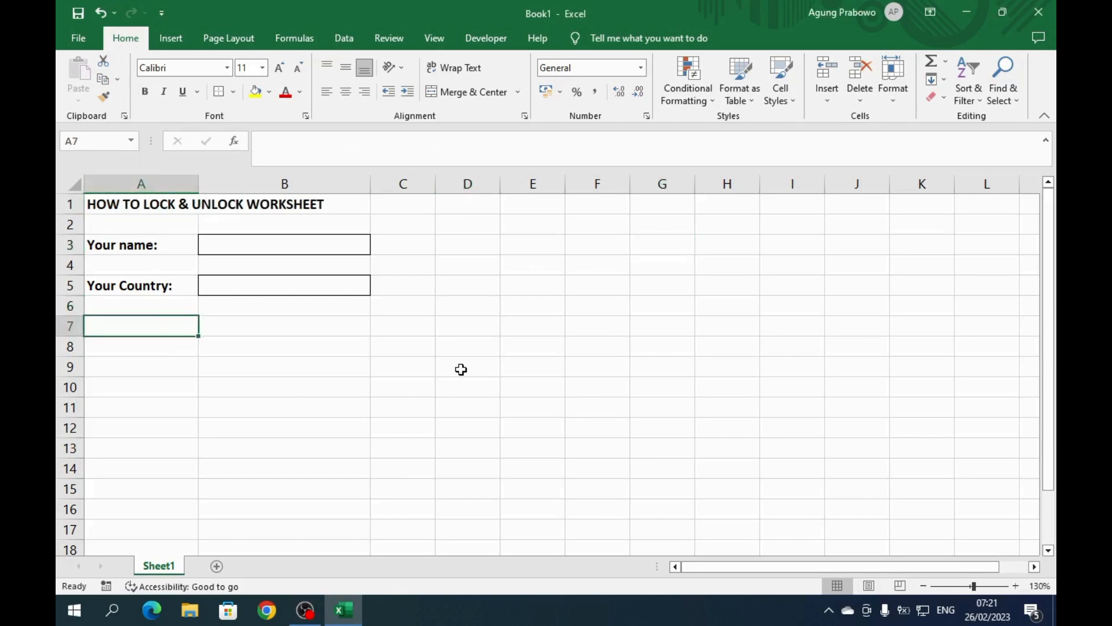
Enter a test name in B3 and 'Indonesia' in B5, then clear both cells.
click(249, 247)
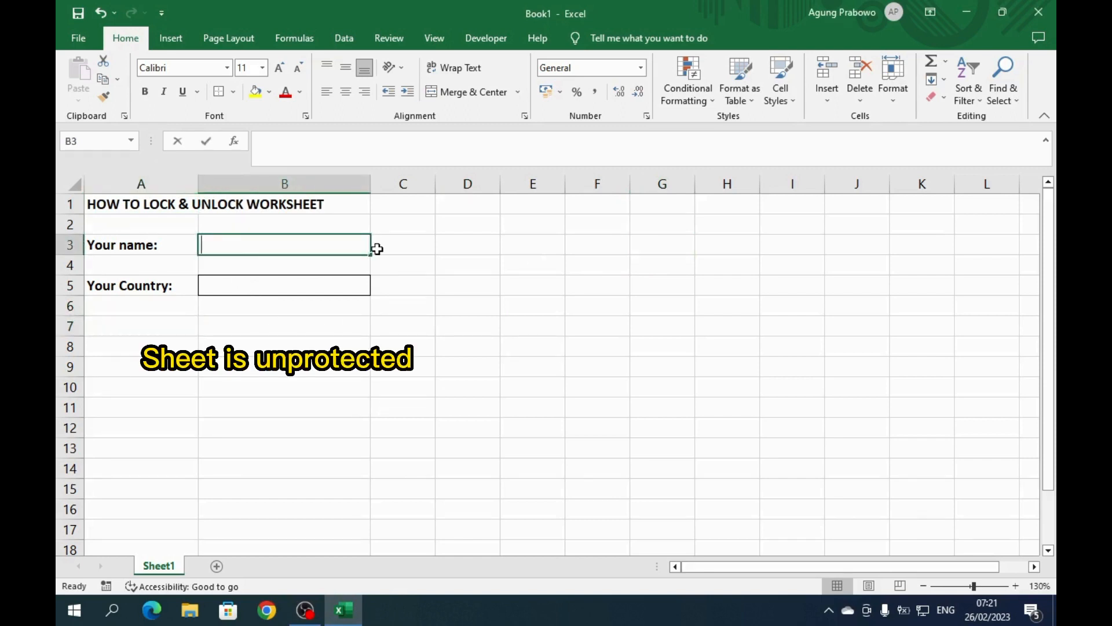
text(AGung)
key(Return)
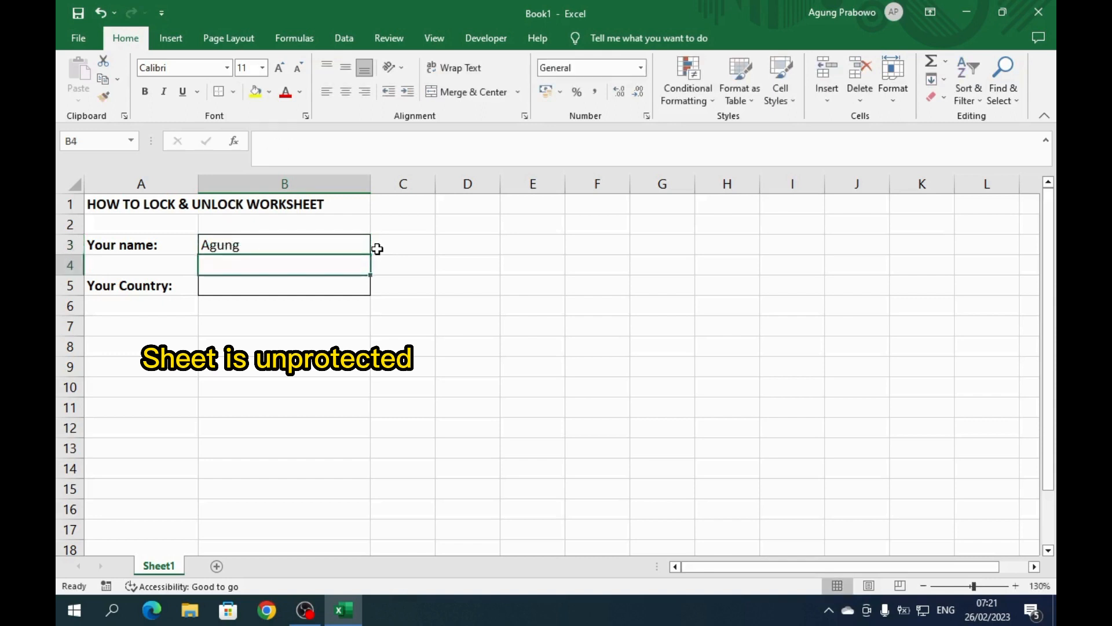
key(Up)
key(Delete)
key(Down)
key(Down)
text(Indon)
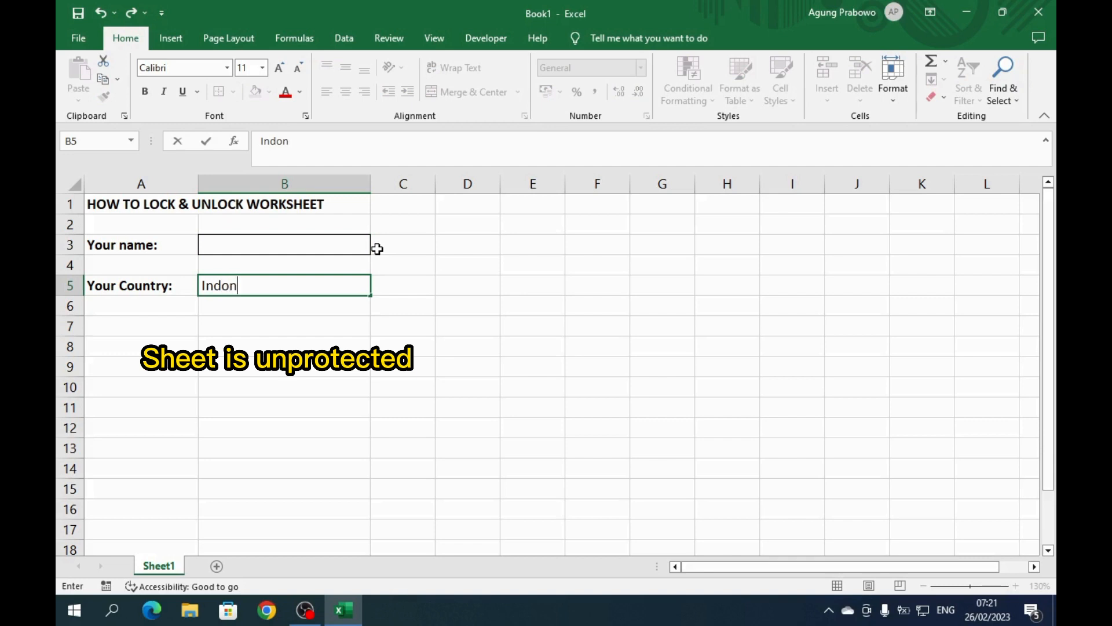
text(esia)
key(Return)
key(Up)
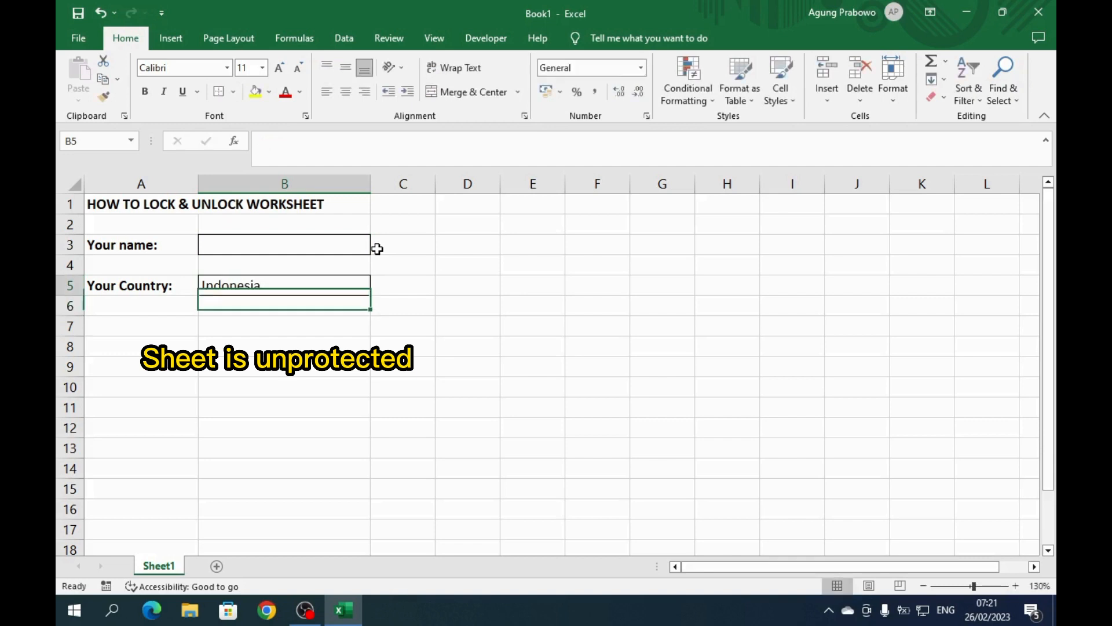
key(Delete)
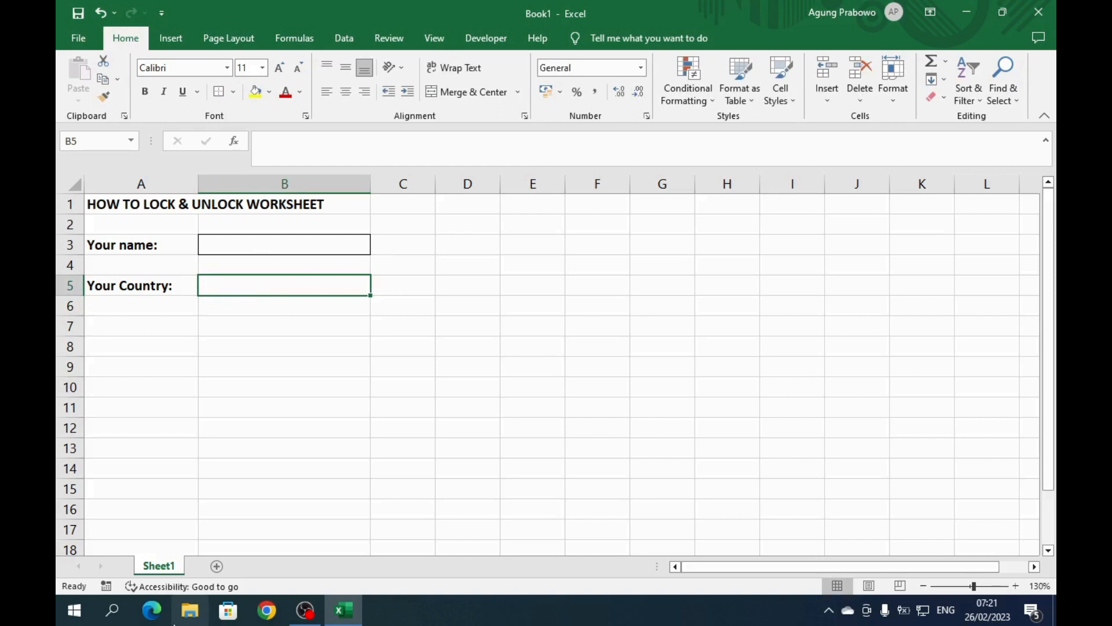
Launch the On-Screen Keyboard from Windows search.
click(67, 618)
text(key)
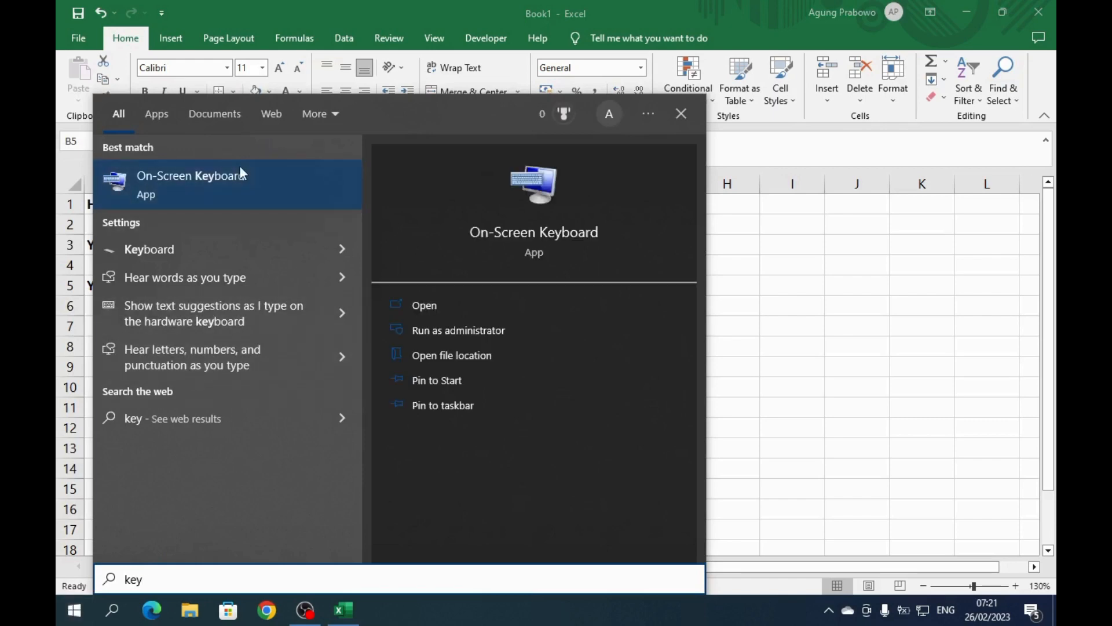
click(235, 192)
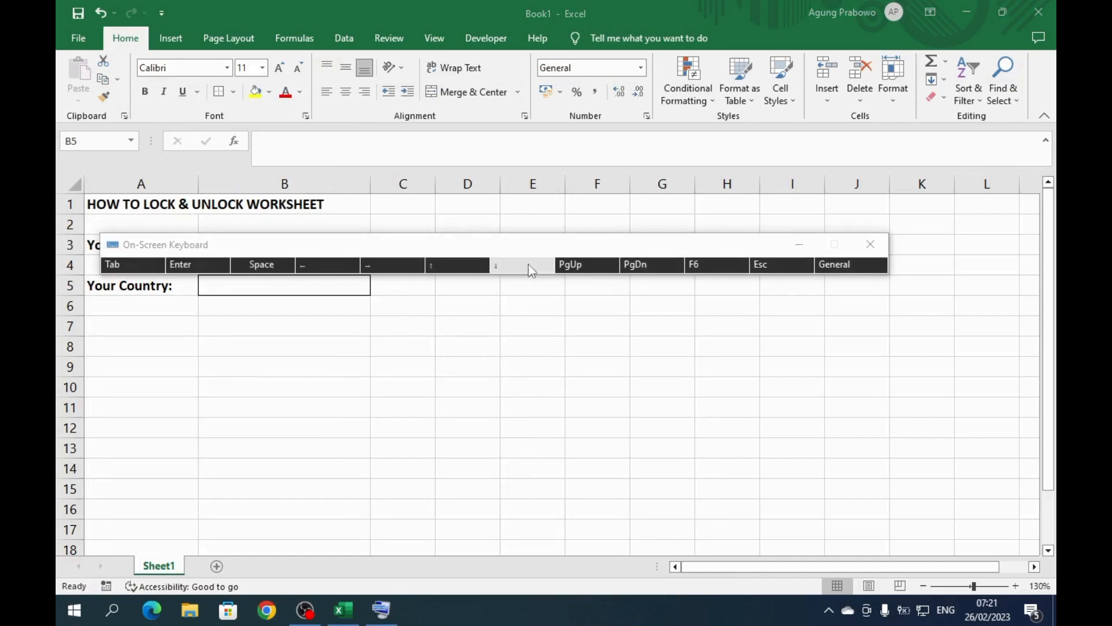
Expand the On-Screen Keyboard to full layout and move it off the name and country cells.
click(121, 250)
right_click(135, 249)
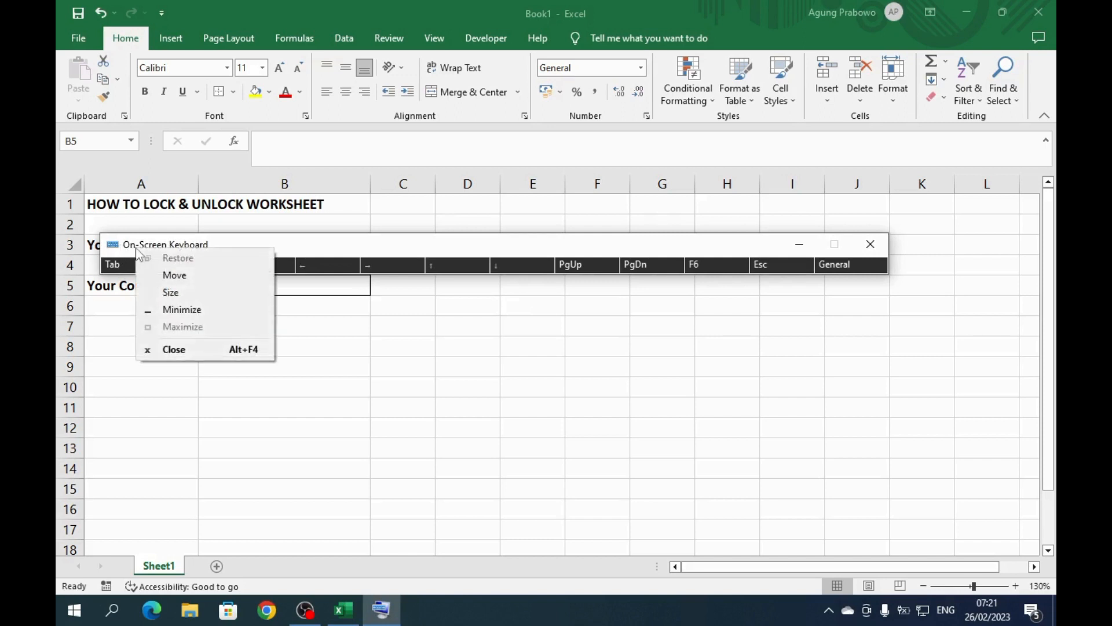
click(294, 249)
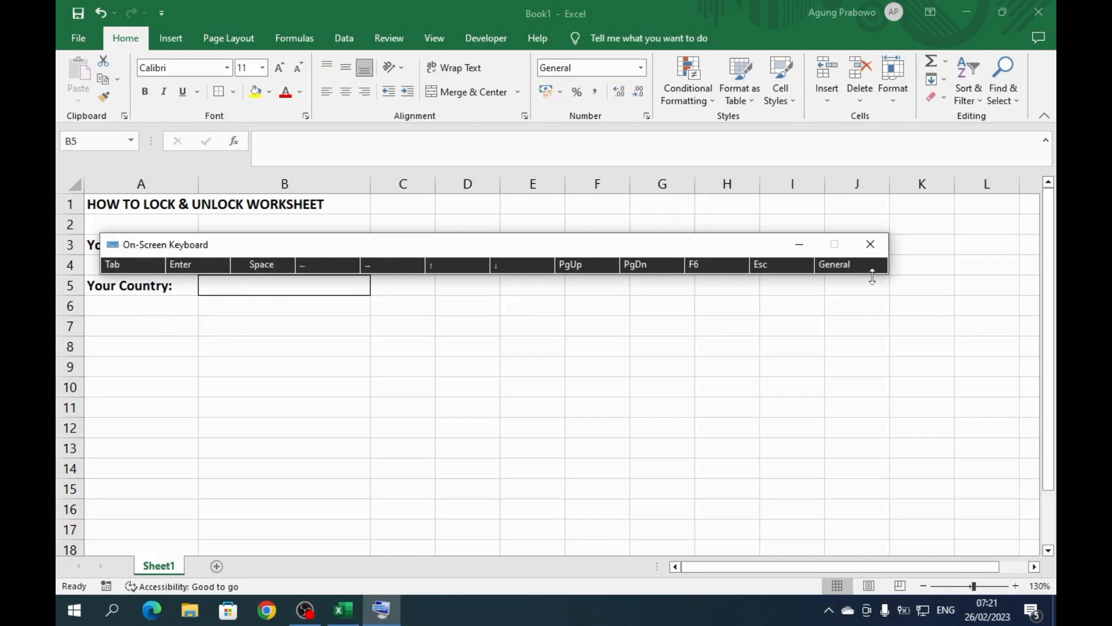
click(835, 269)
drag(691, 250, 715, 397)
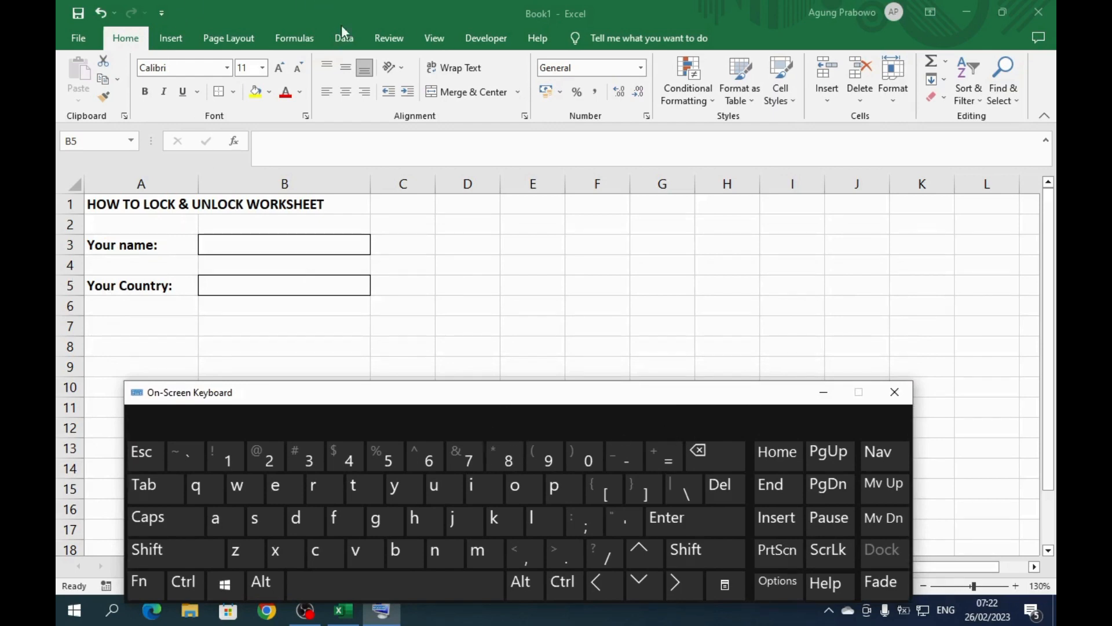
Glance at the View and Home tabs, then open Protect Sheet from the Review tab.
click(343, 9)
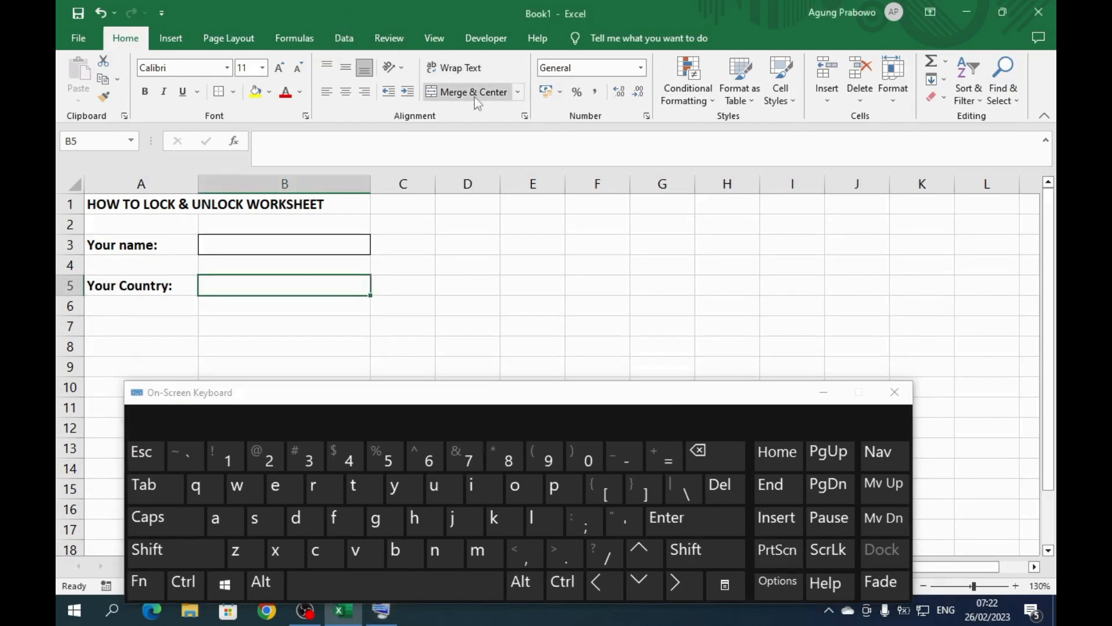
click(434, 41)
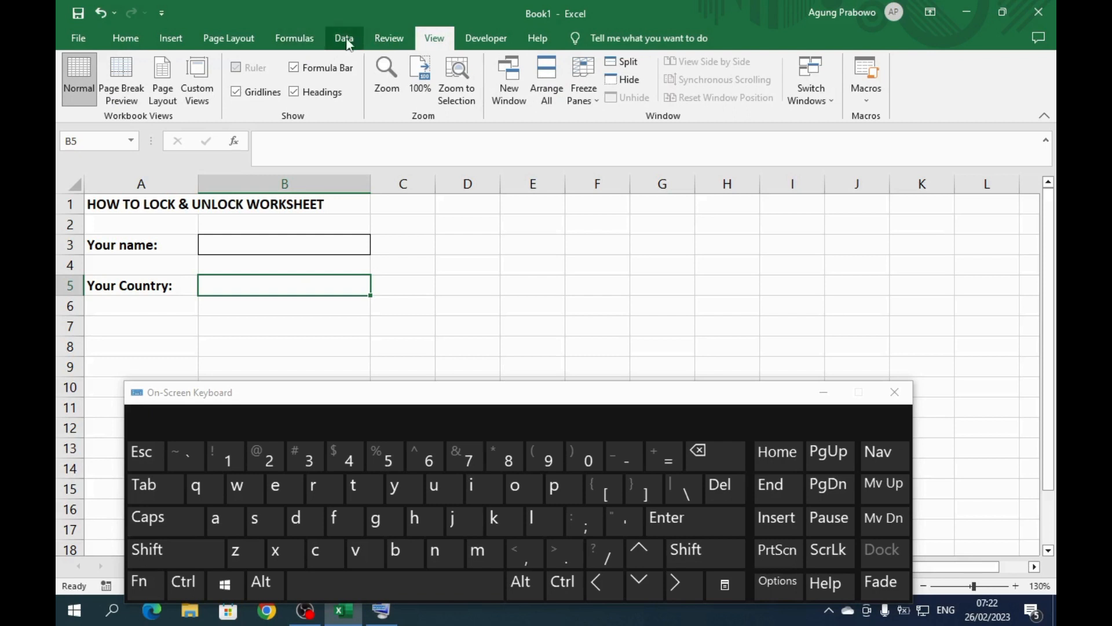
click(130, 44)
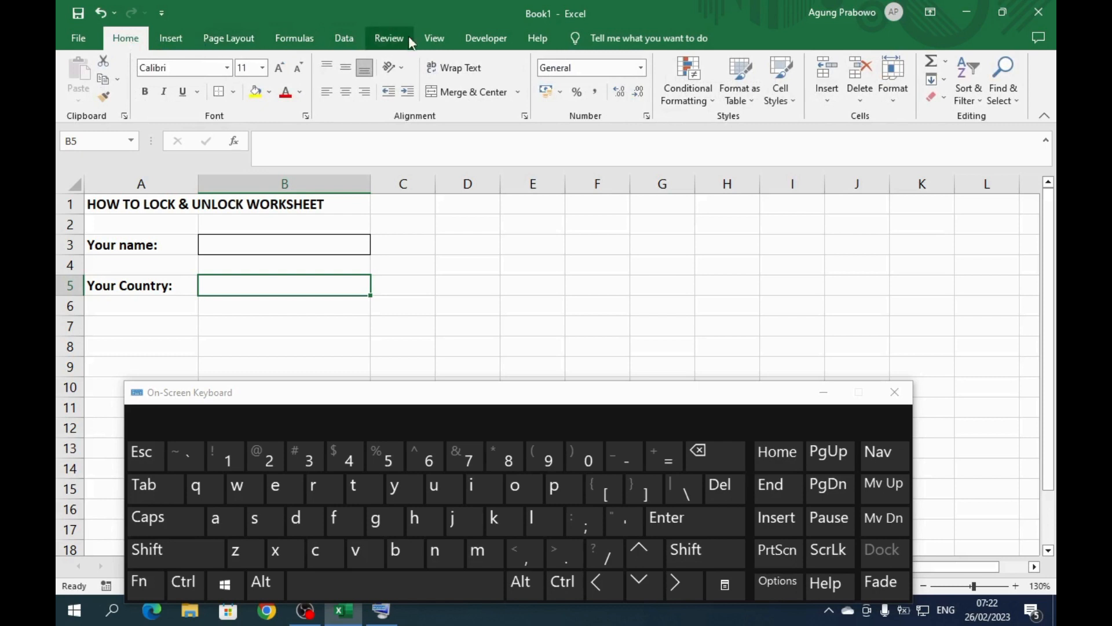
click(391, 40)
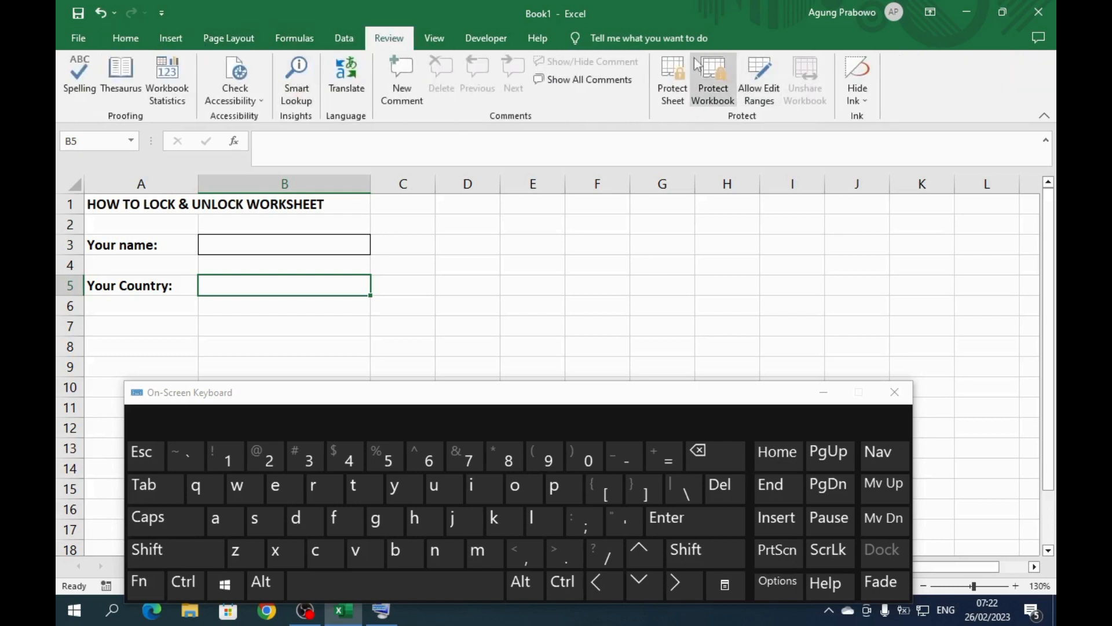
click(678, 101)
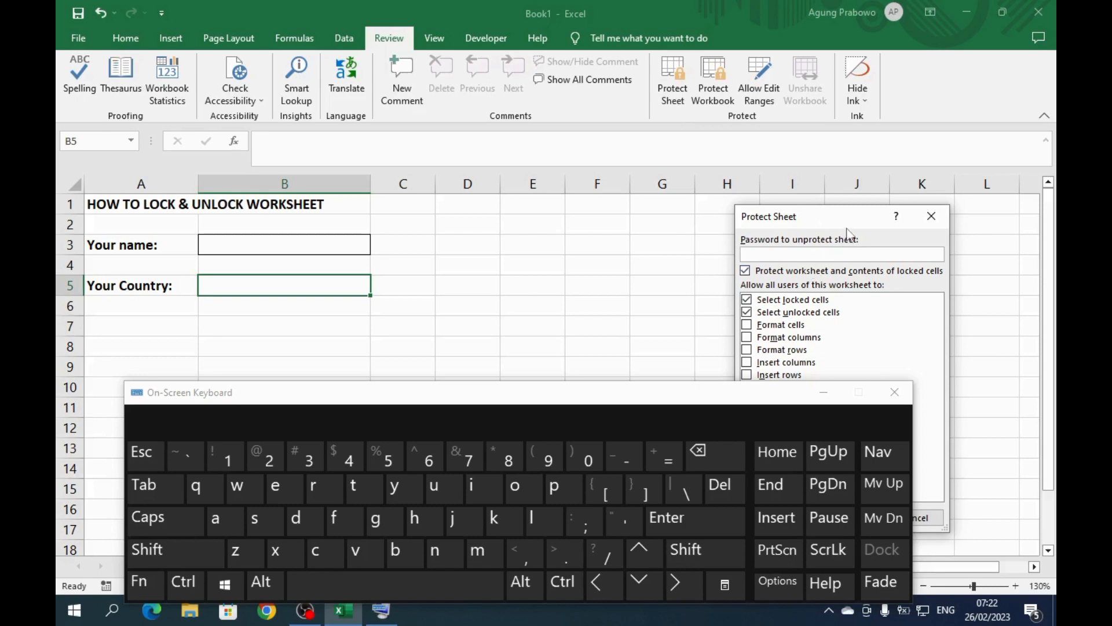
Enter a six-character password in the Protect Sheet dialog using the On-Screen Keyboard.
drag(846, 226, 835, 114)
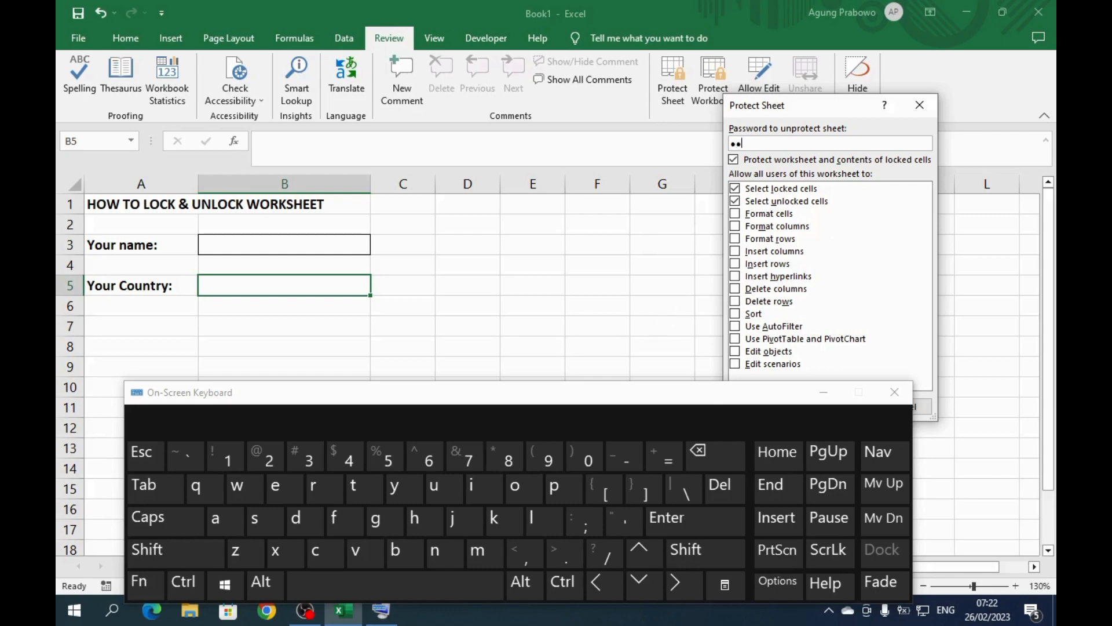
text(3)
click(474, 394)
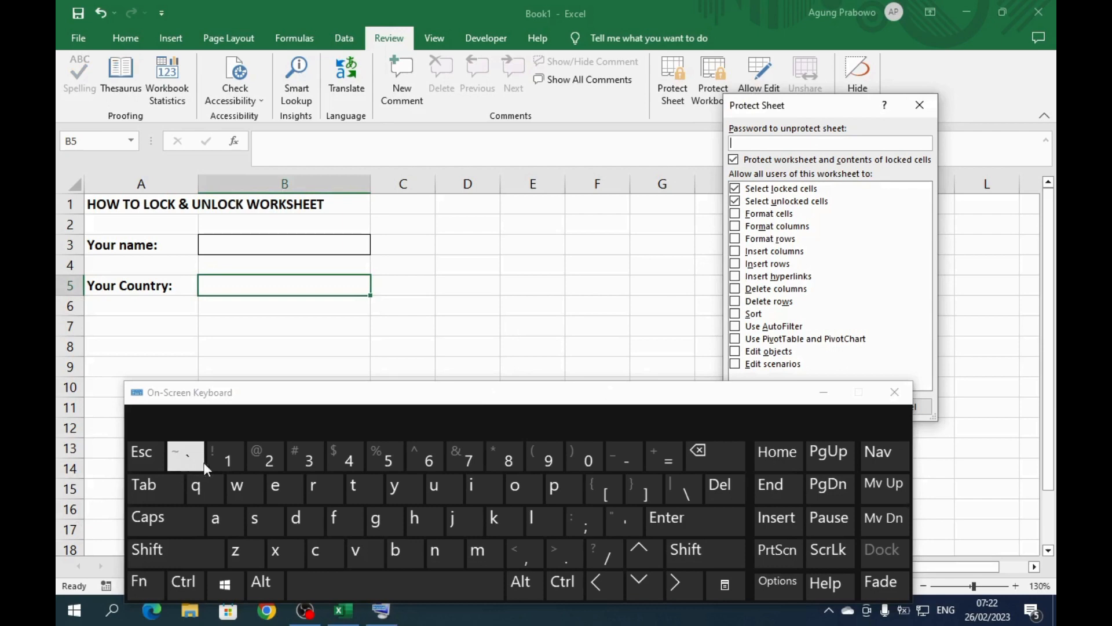
click(267, 460)
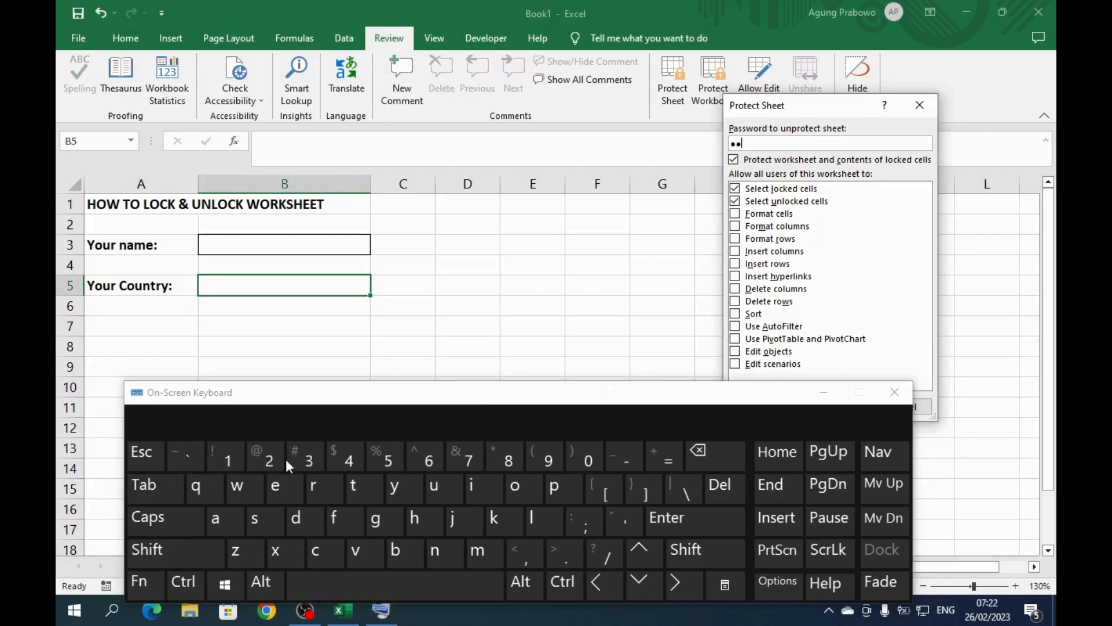
click(305, 461)
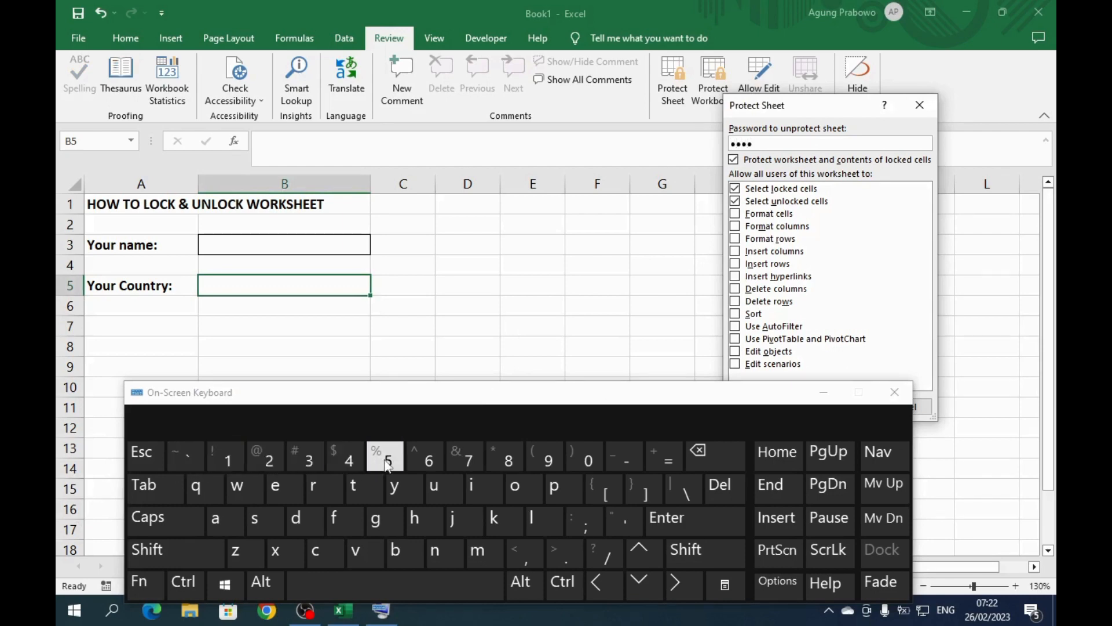
click(430, 464)
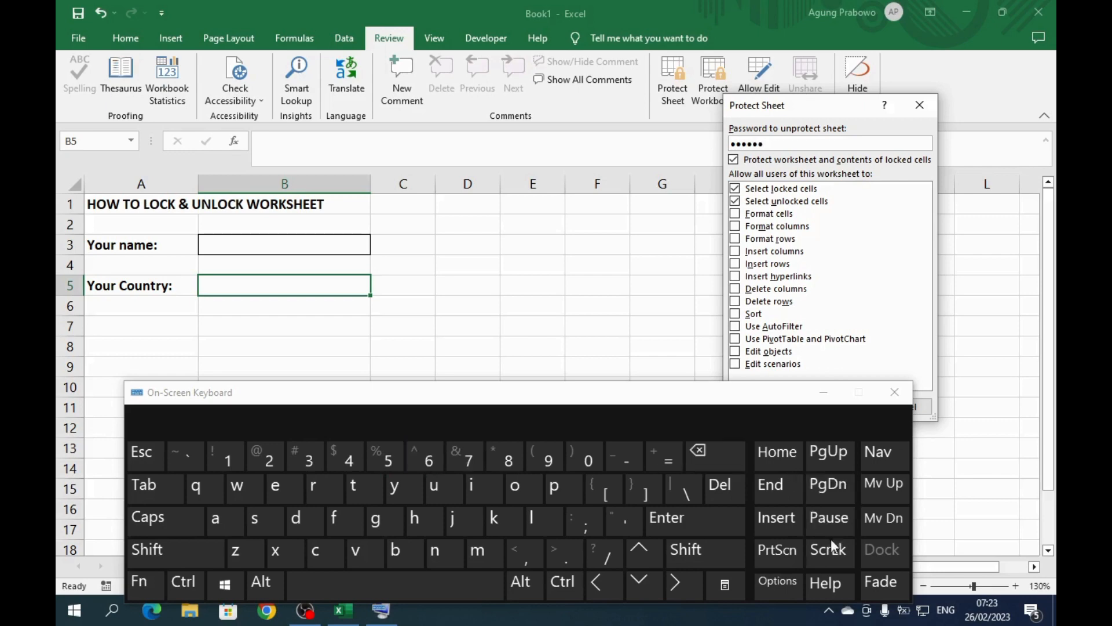
click(702, 529)
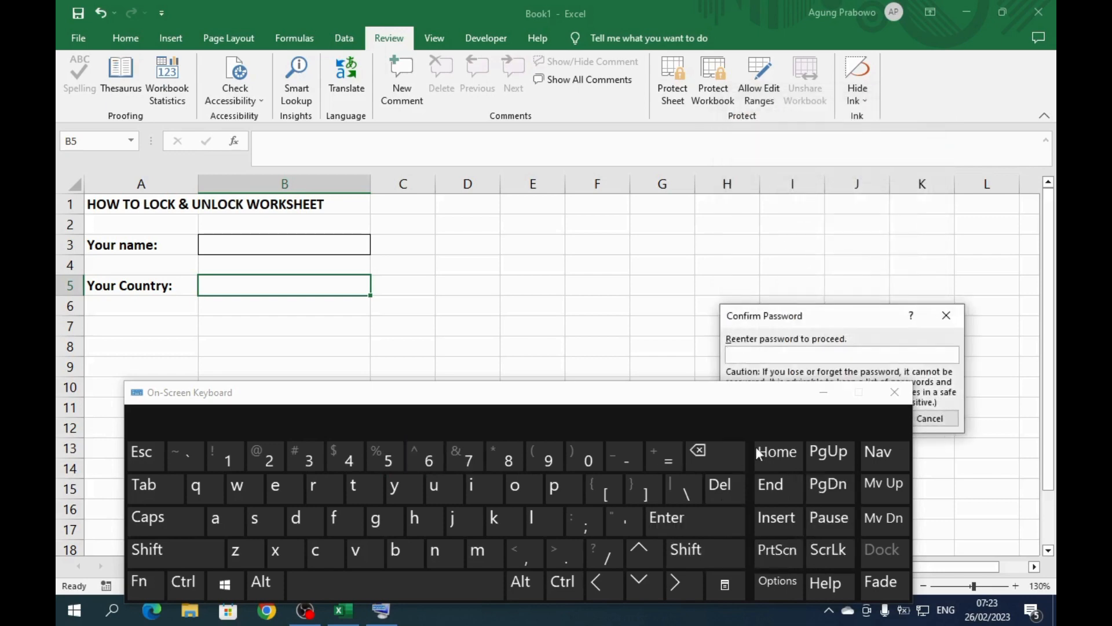
Re-enter the six-character password in Confirm Password and apply the sheet protection.
drag(827, 323, 810, 199)
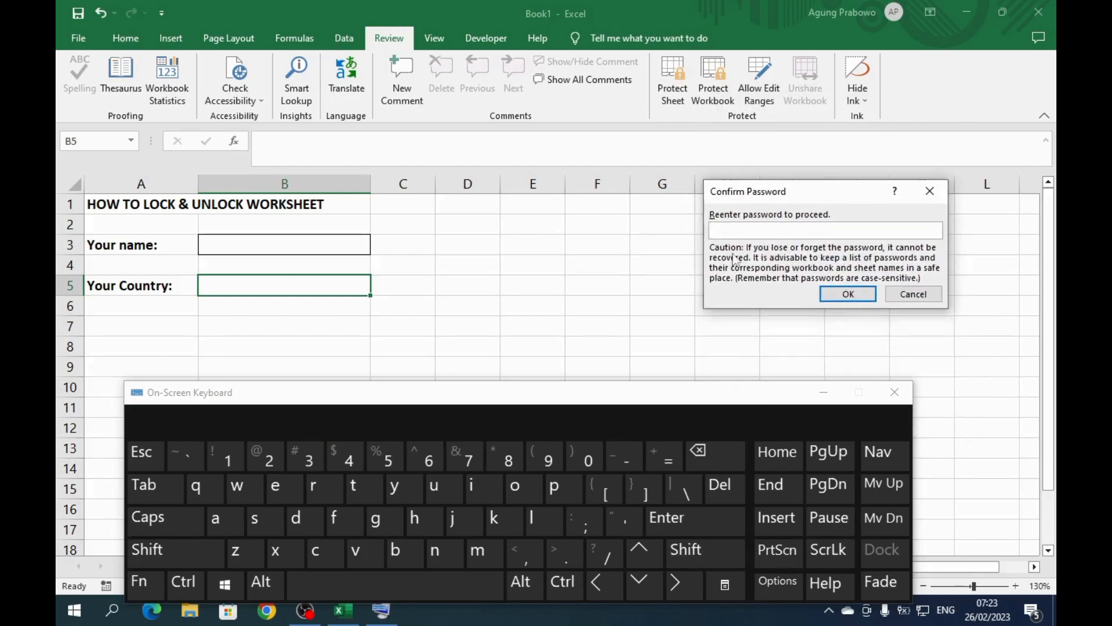
click(231, 458)
click(267, 458)
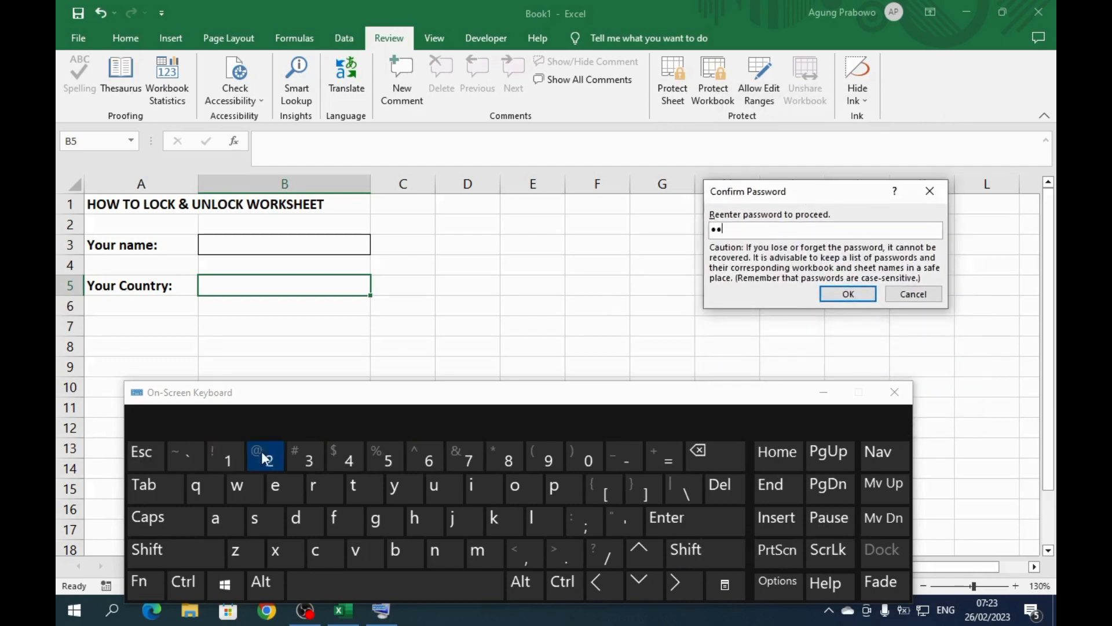
click(302, 457)
click(346, 458)
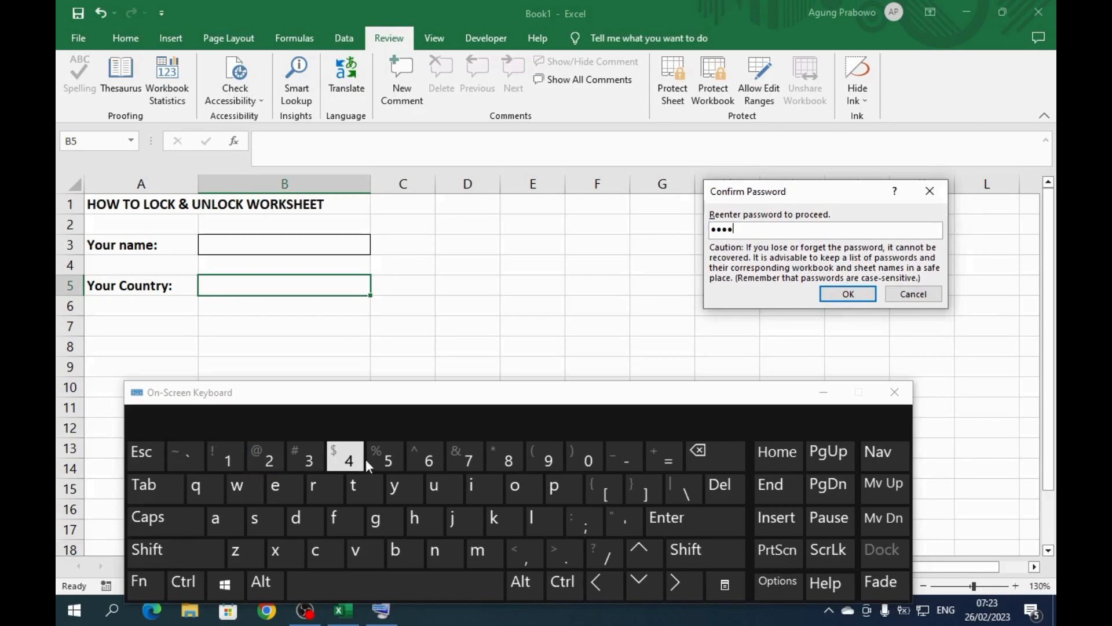
click(388, 461)
click(427, 458)
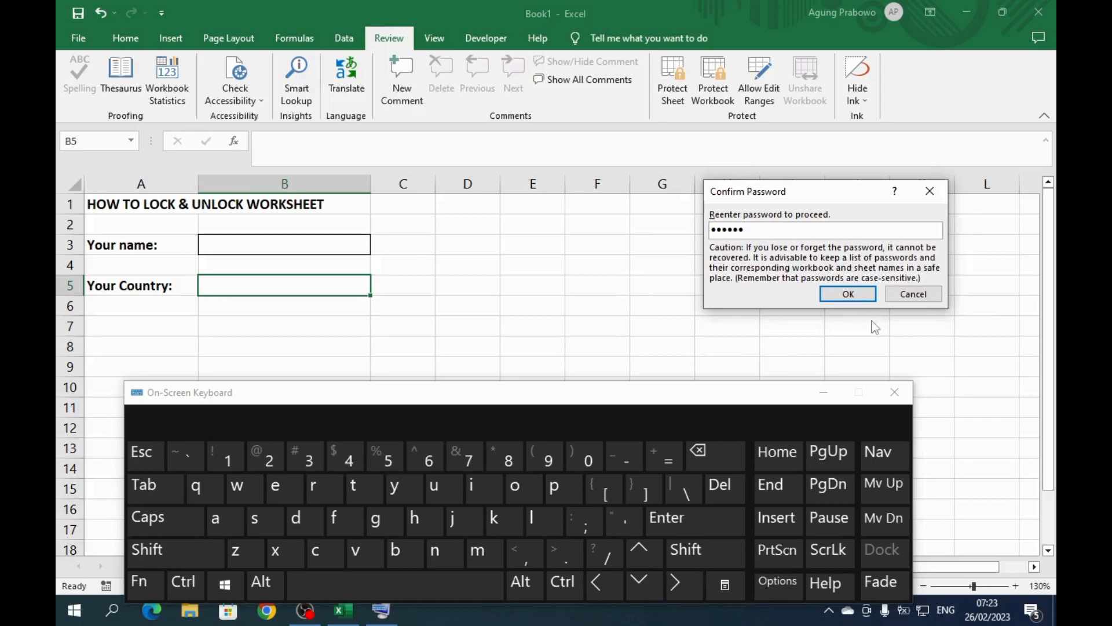
click(845, 295)
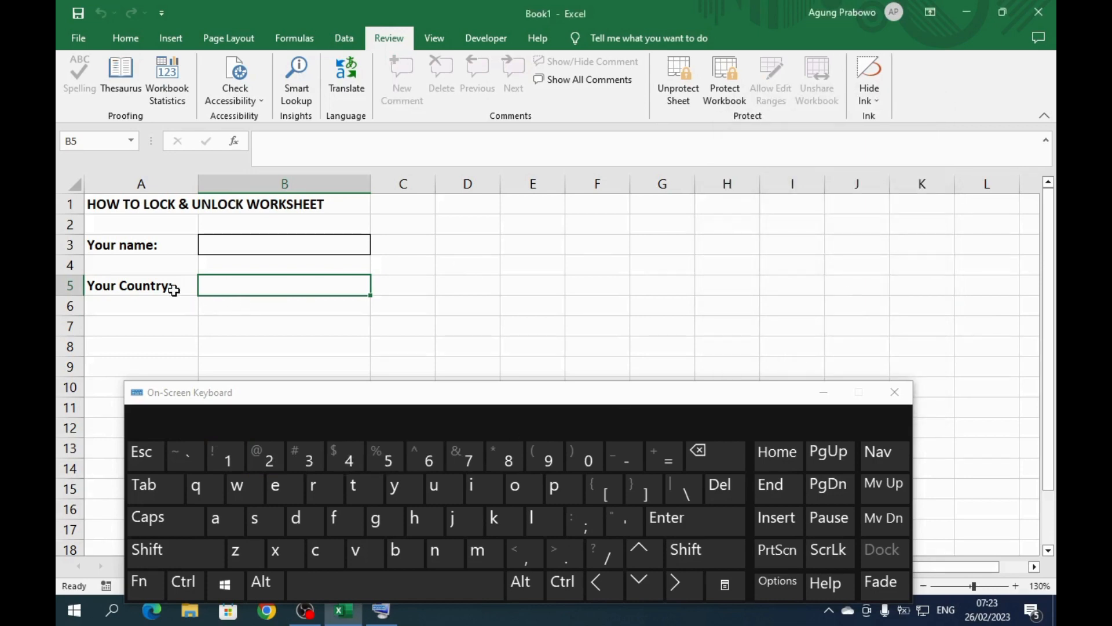
click(225, 243)
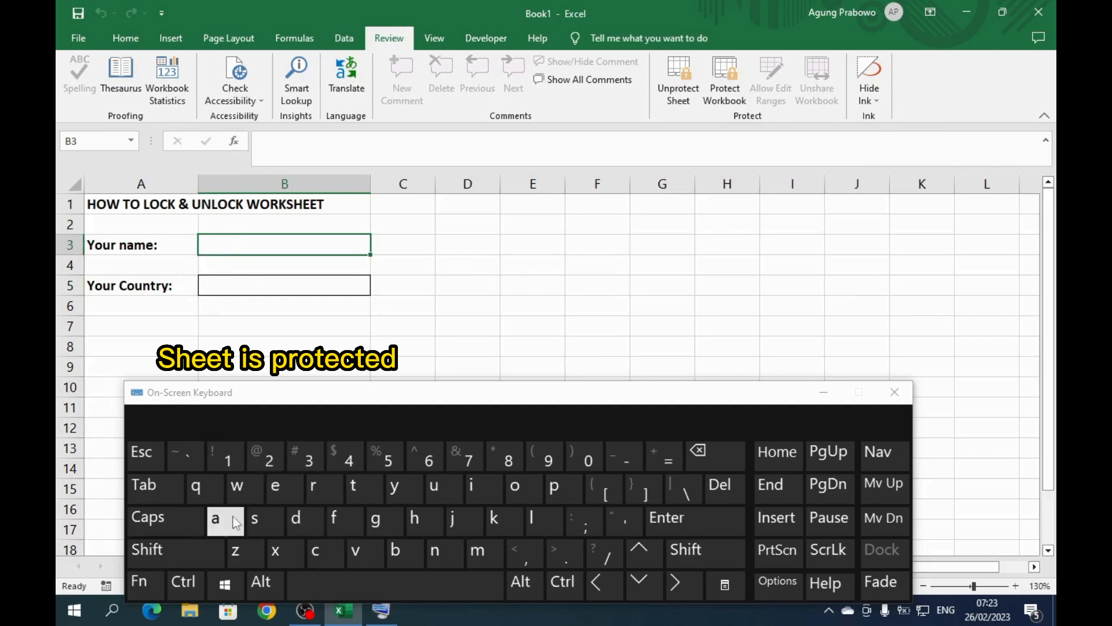
click(218, 530)
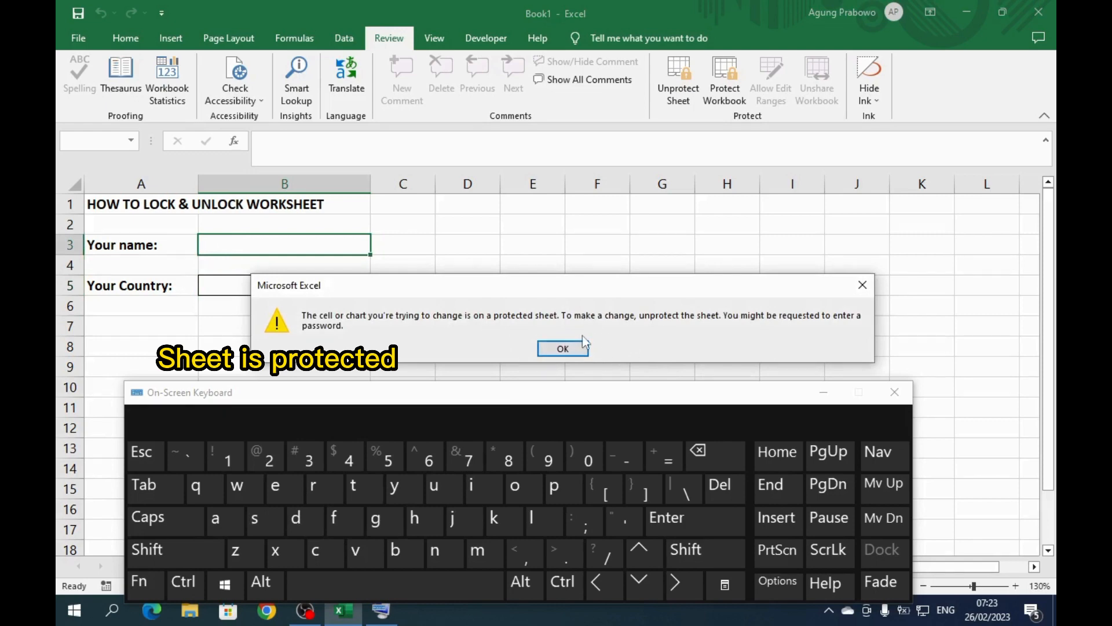
click(562, 348)
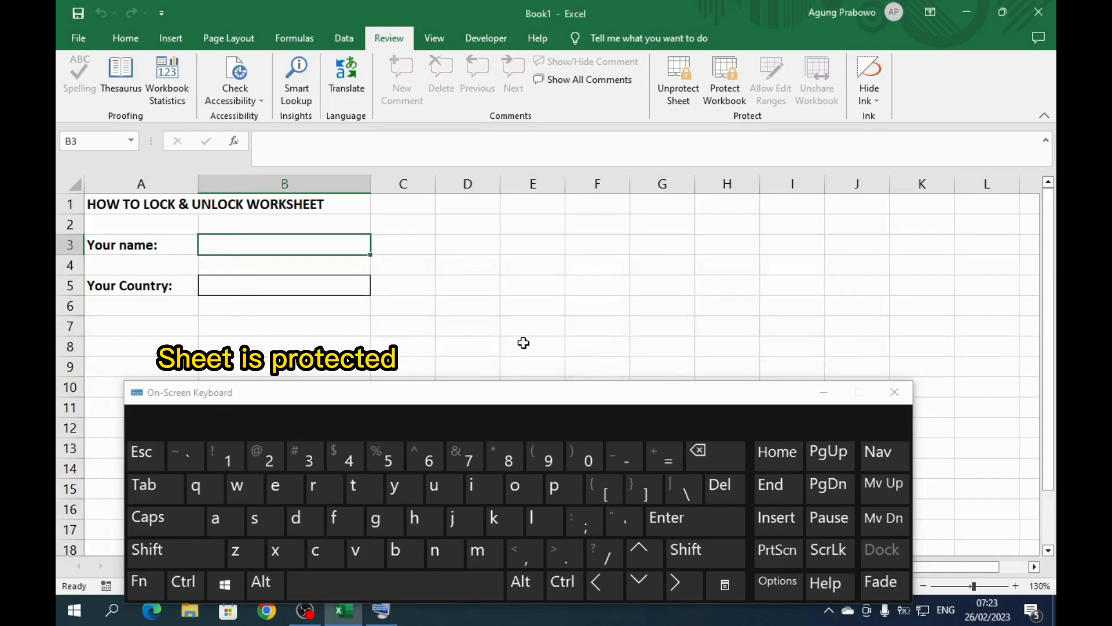
click(248, 287)
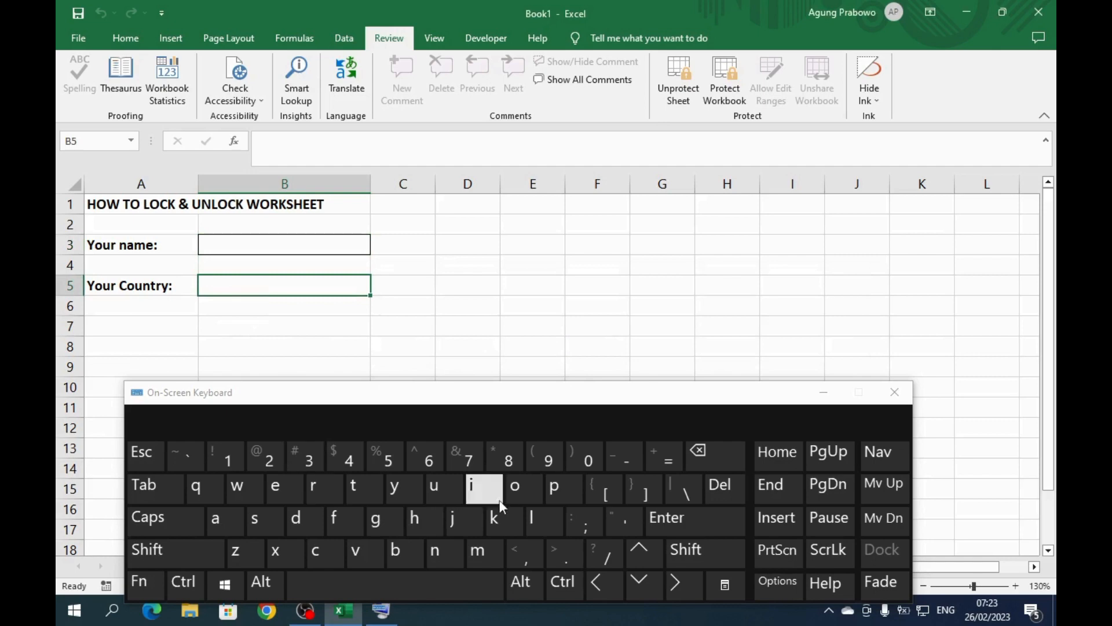
click(476, 491)
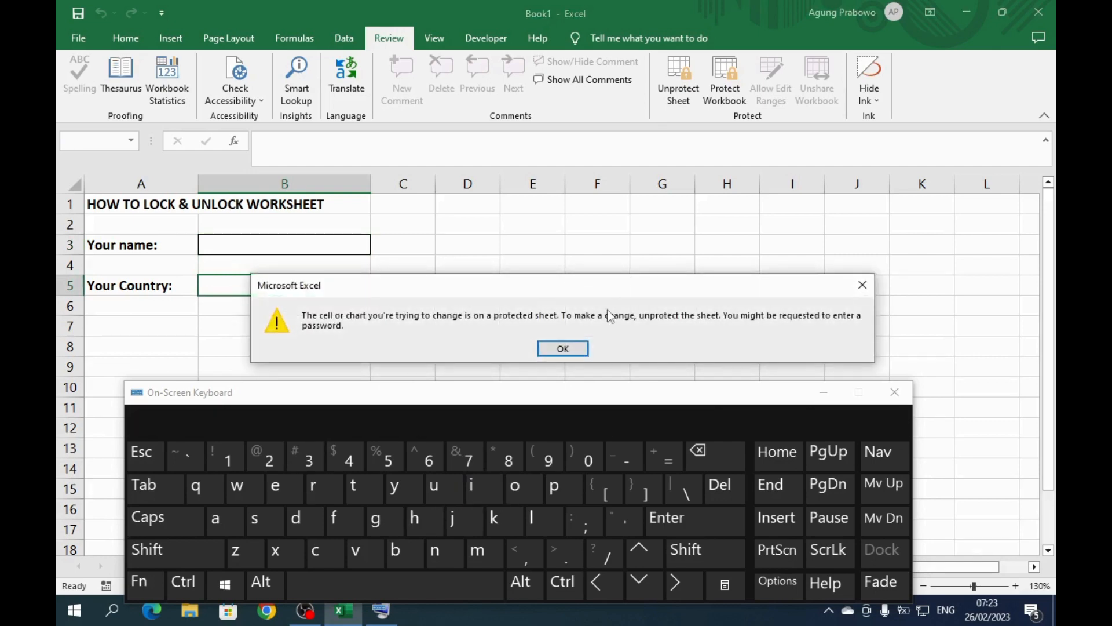
click(565, 348)
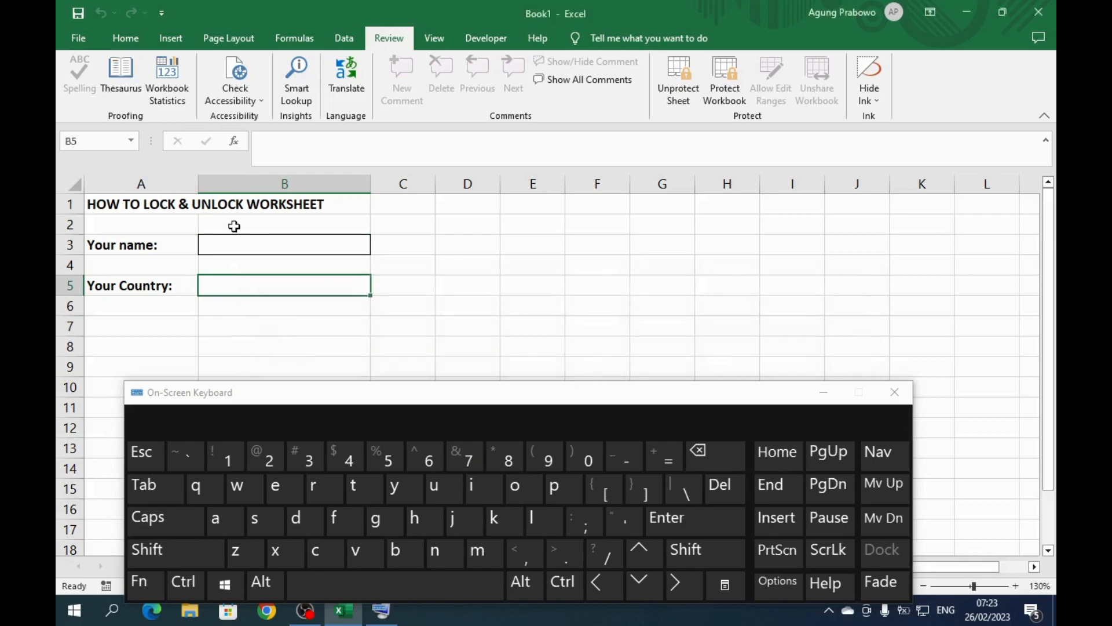
click(291, 243)
Check the Home > Format menu, then open Unprotect Sheet from the Review tab.
click(125, 39)
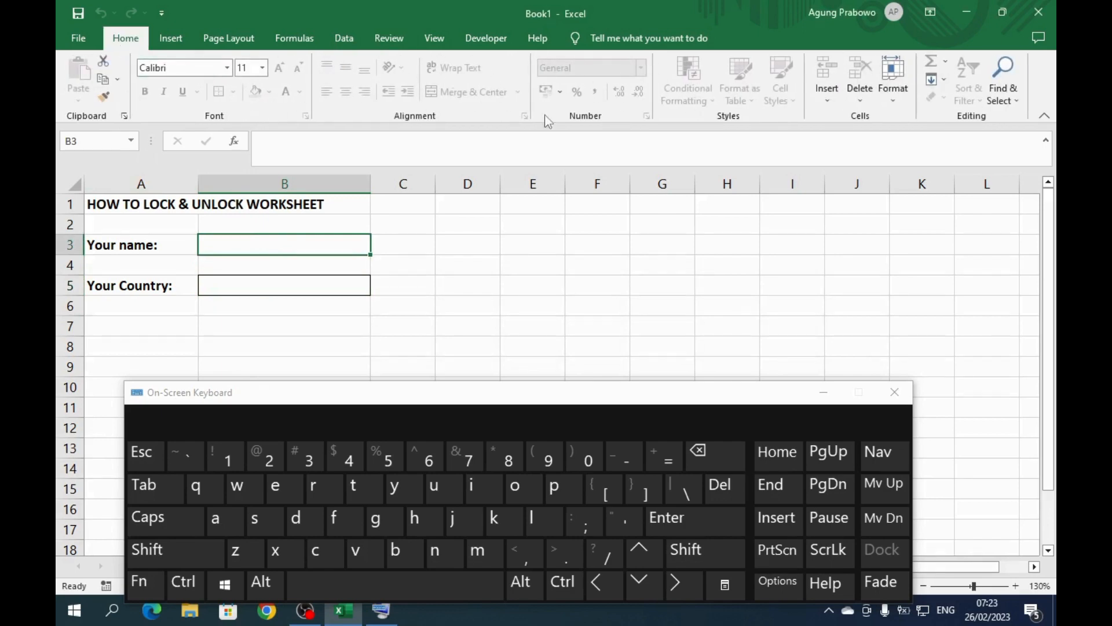
click(893, 81)
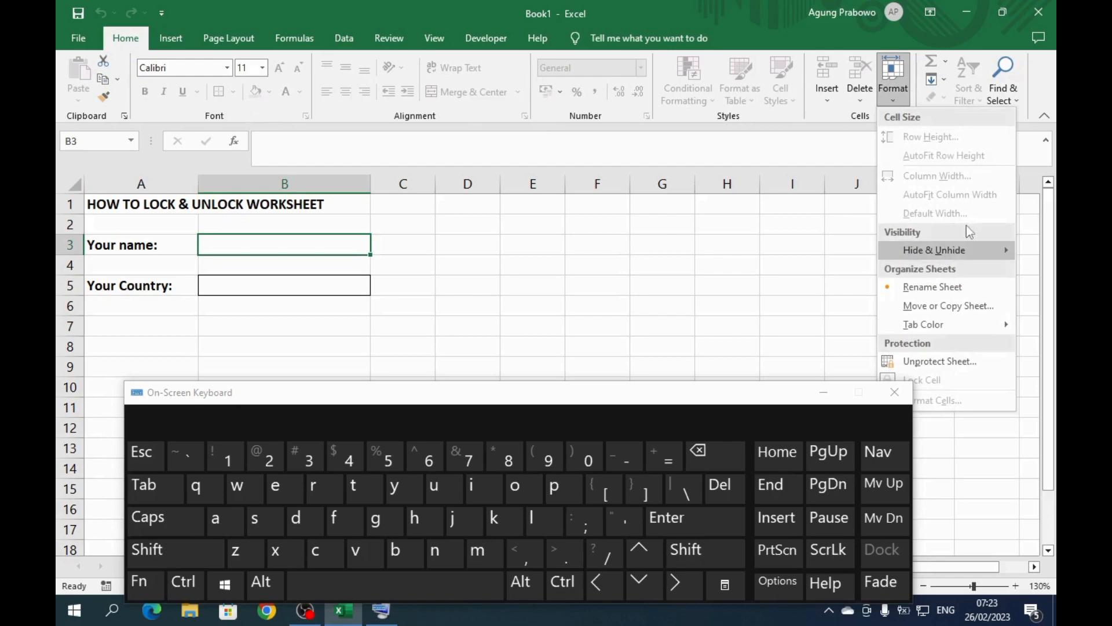
click(388, 225)
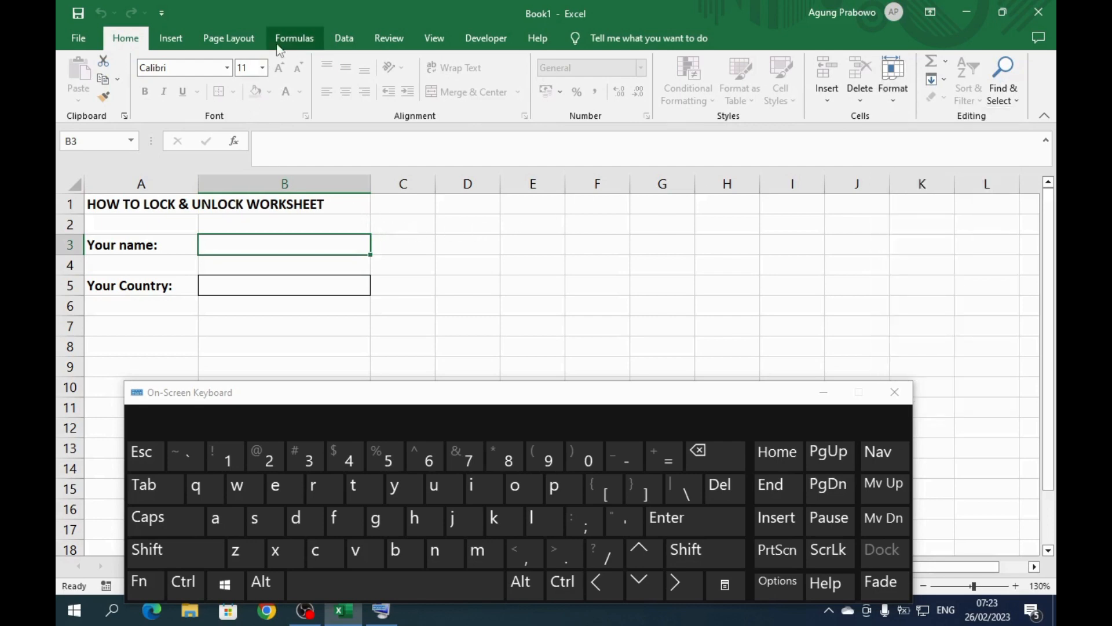
click(388, 37)
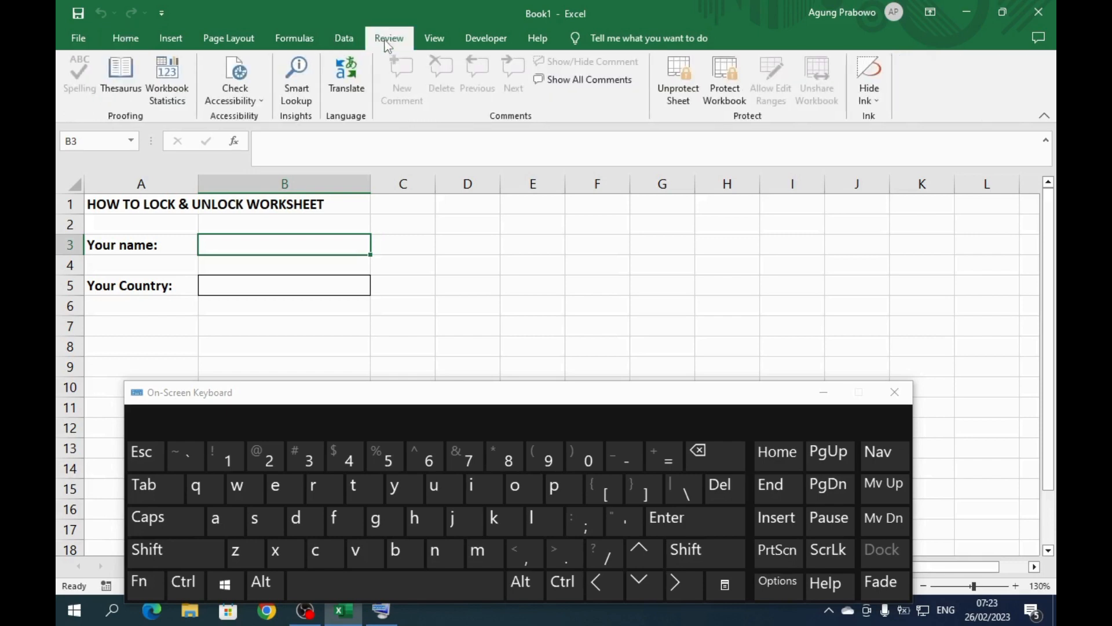
click(680, 96)
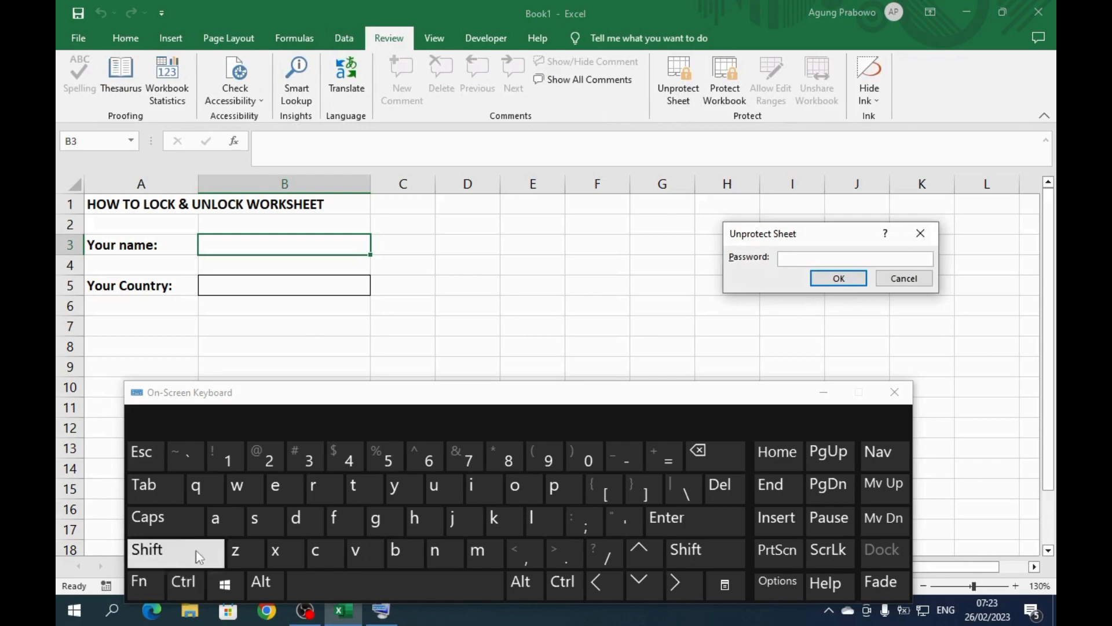
Try unprotecting the sheet with a wrong password and dismiss the error.
click(220, 530)
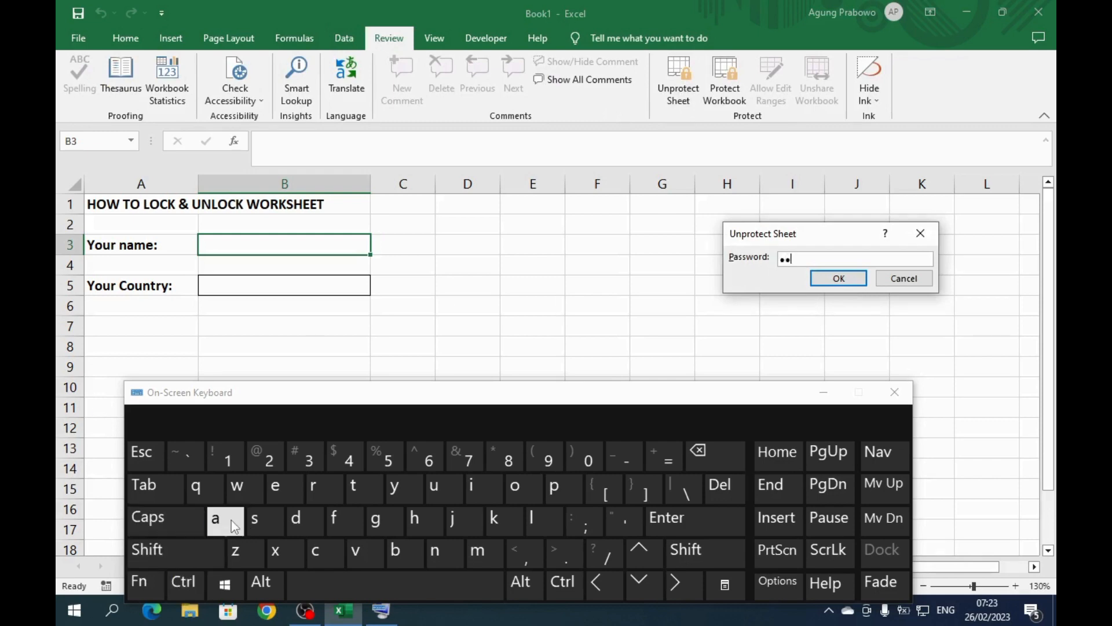
click(255, 520)
click(296, 520)
click(335, 519)
click(376, 522)
click(415, 520)
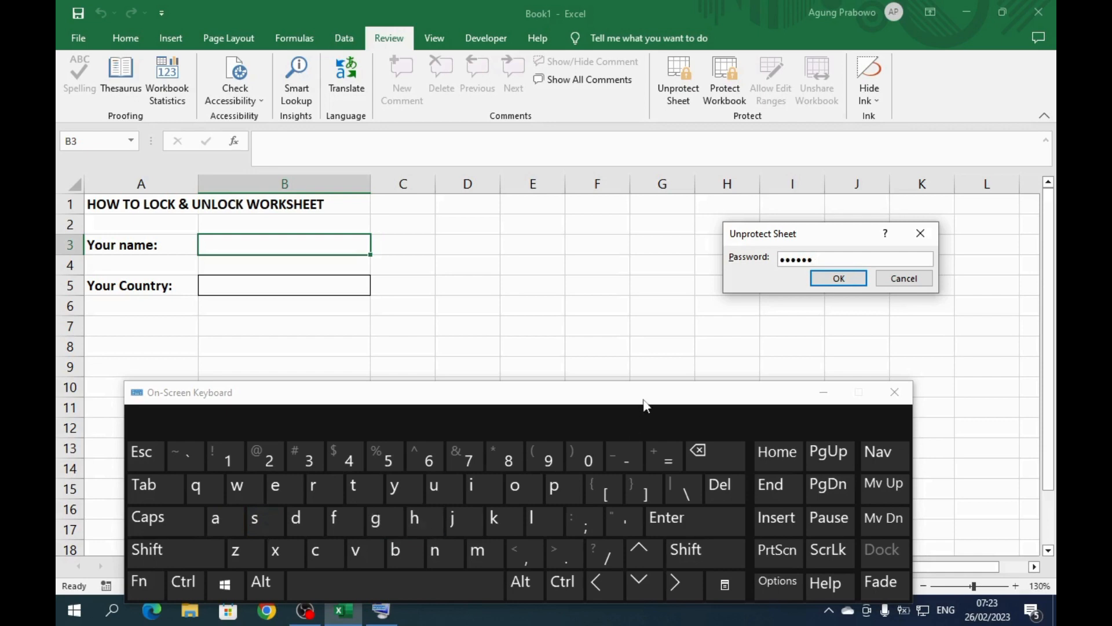
click(834, 279)
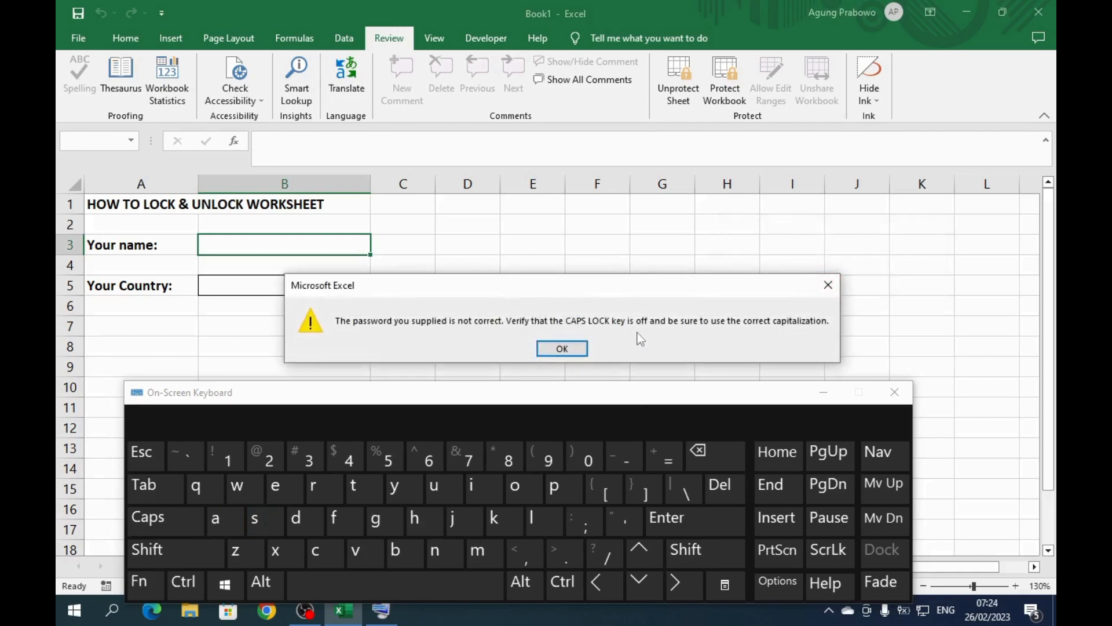
click(562, 348)
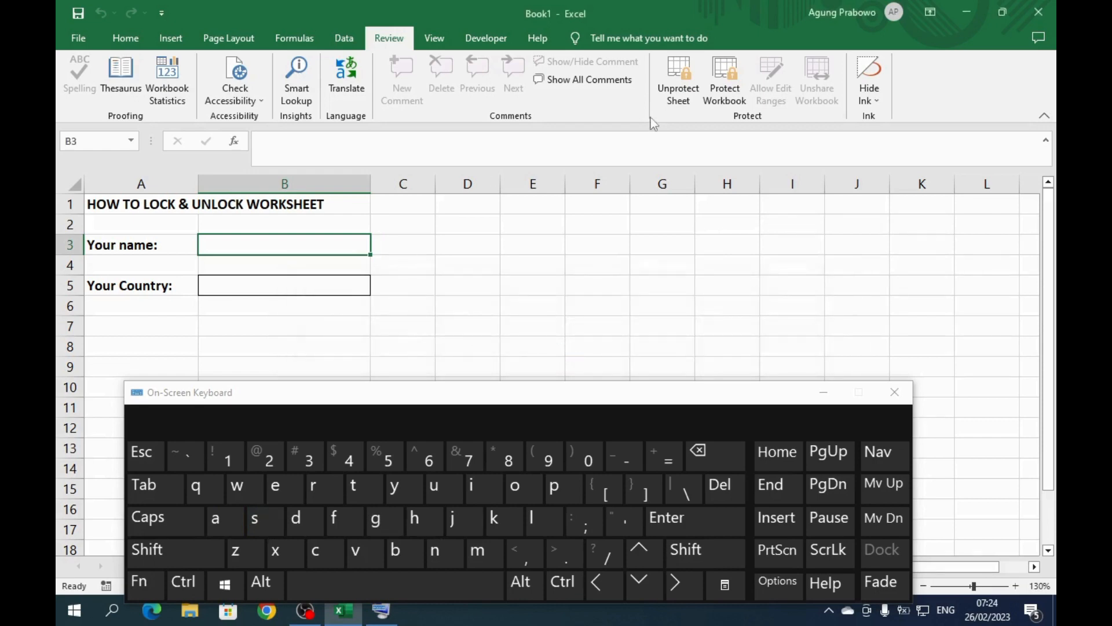
Unprotect the sheet with the correct password and type a test letter 'a' in B3.
click(686, 100)
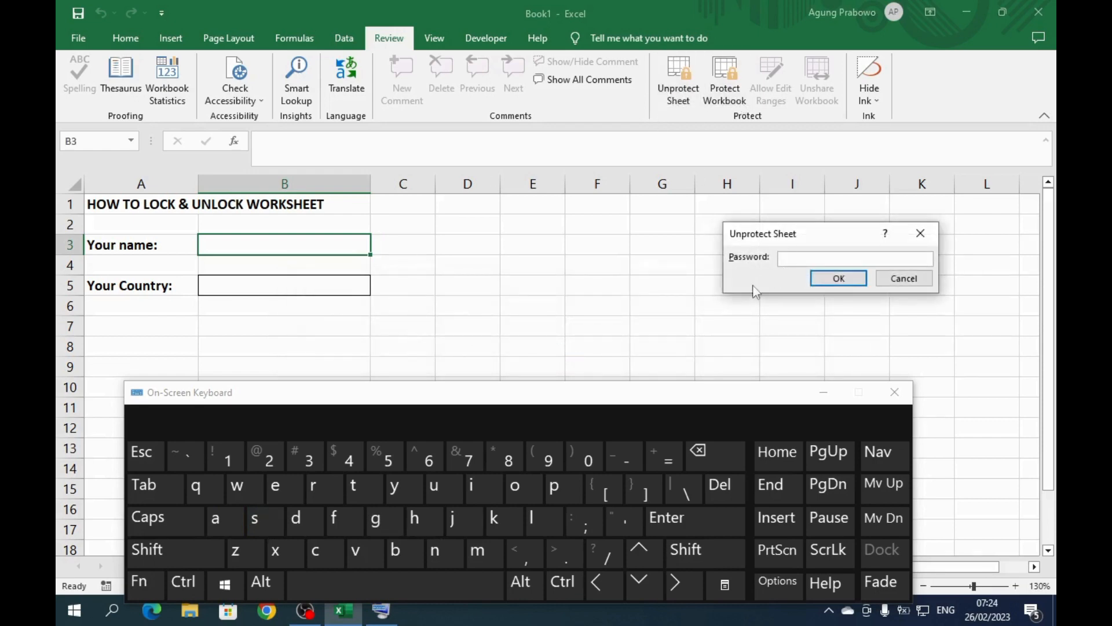
click(228, 461)
click(267, 461)
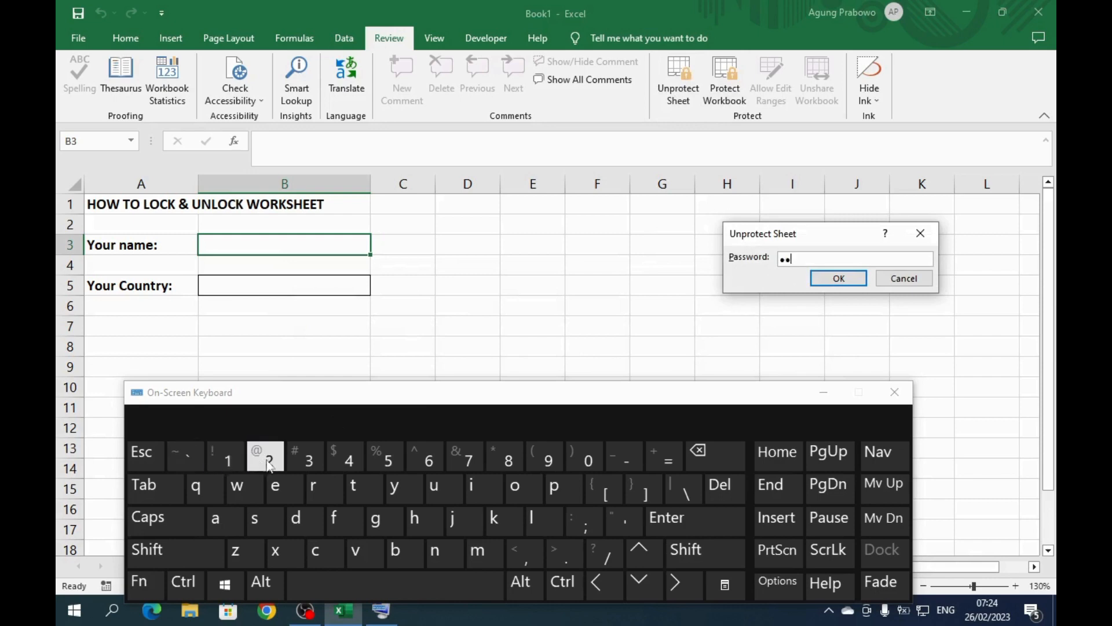
click(304, 463)
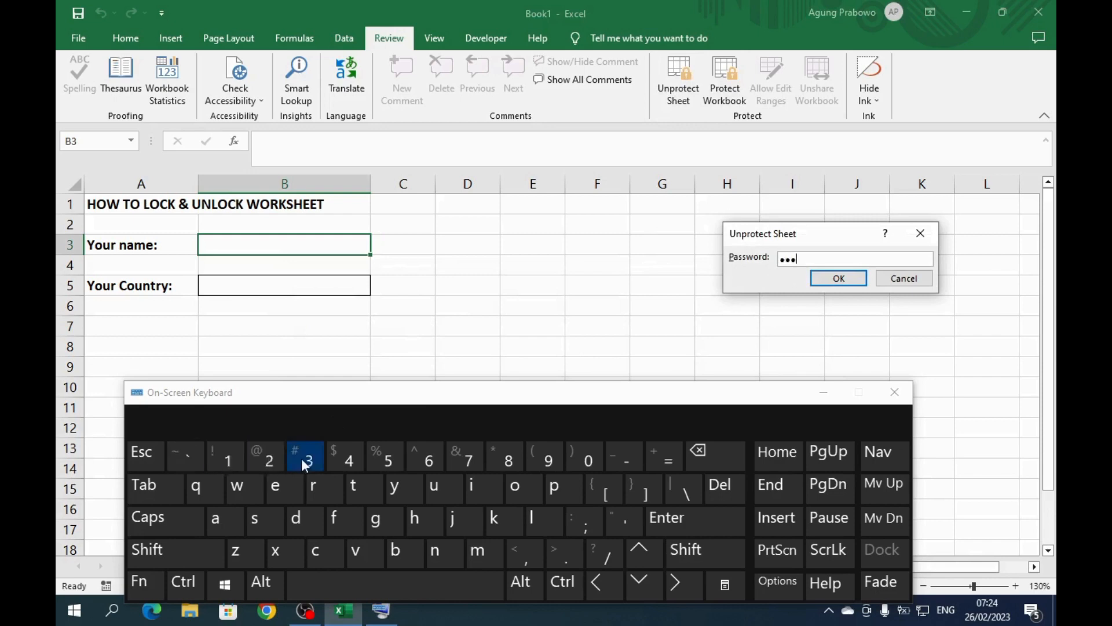
click(385, 462)
click(840, 278)
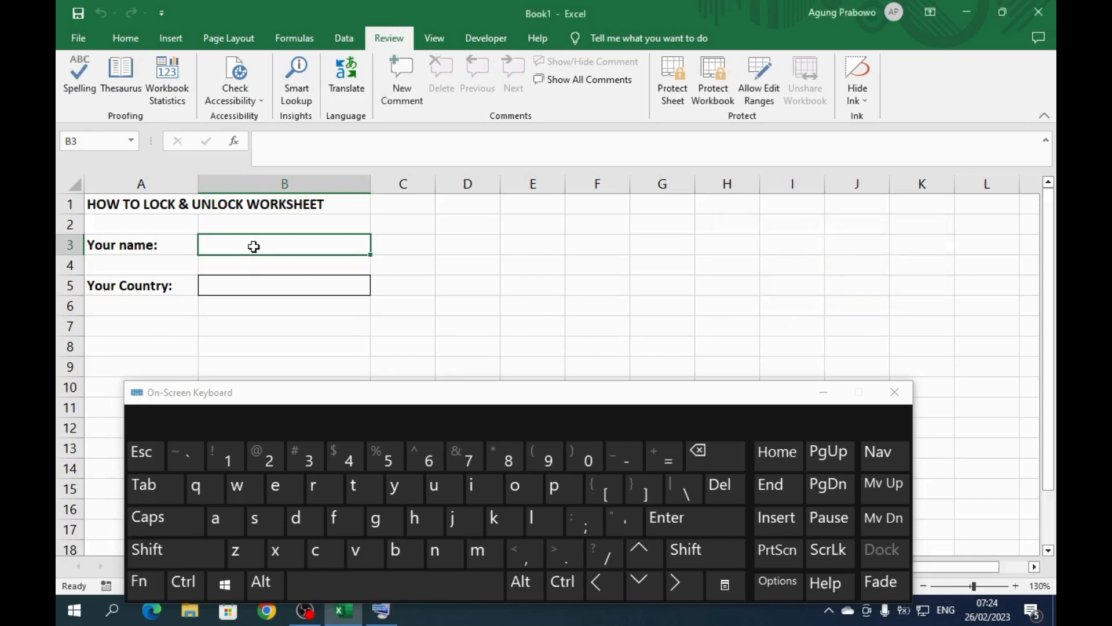
click(218, 518)
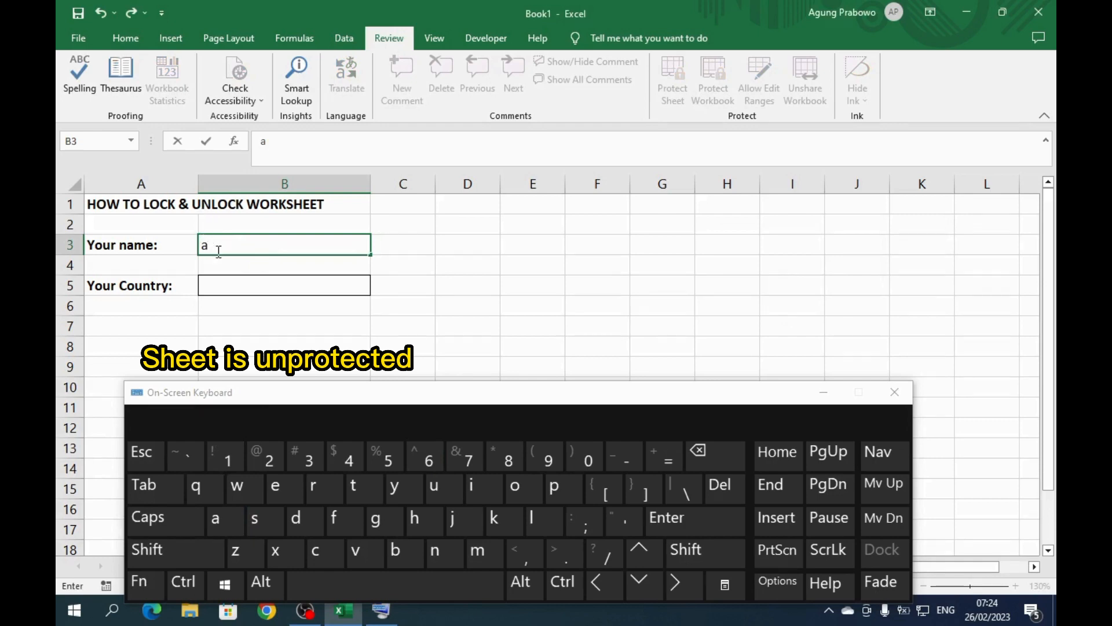
Cancel the 'a' entry in B3, reselect B3, and return from Formulas to the Review tab.
click(141, 467)
click(420, 340)
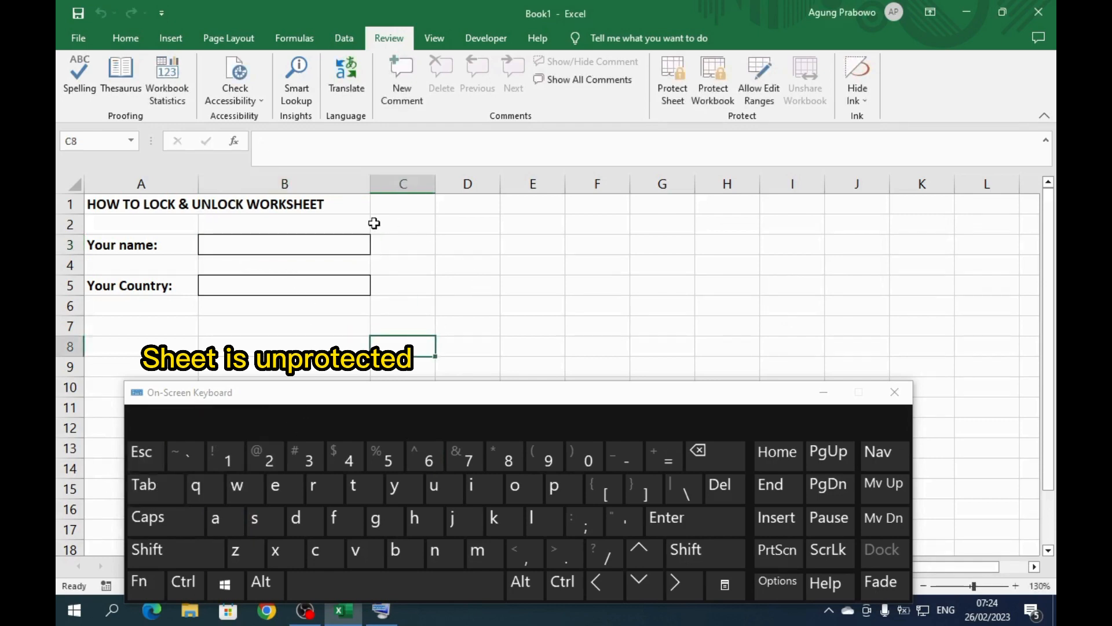
click(297, 247)
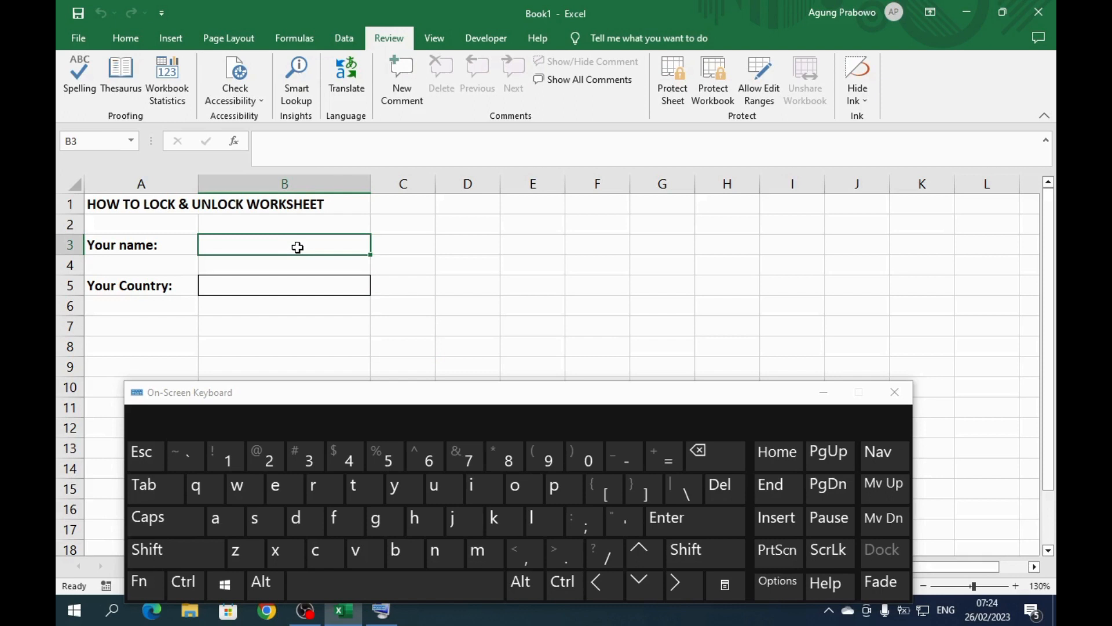
click(295, 41)
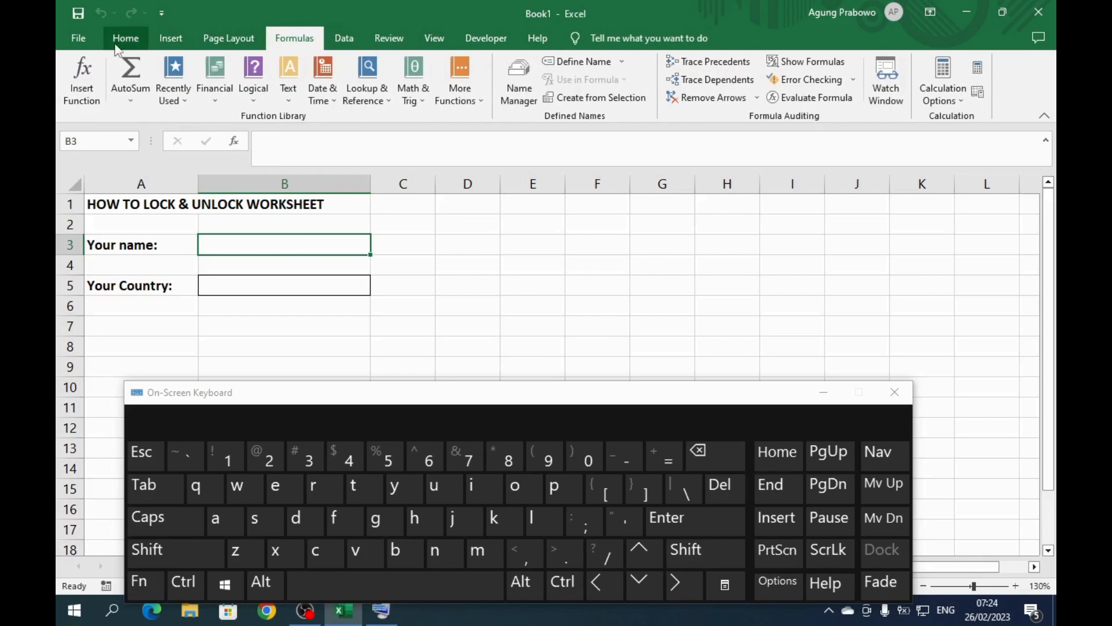
click(410, 48)
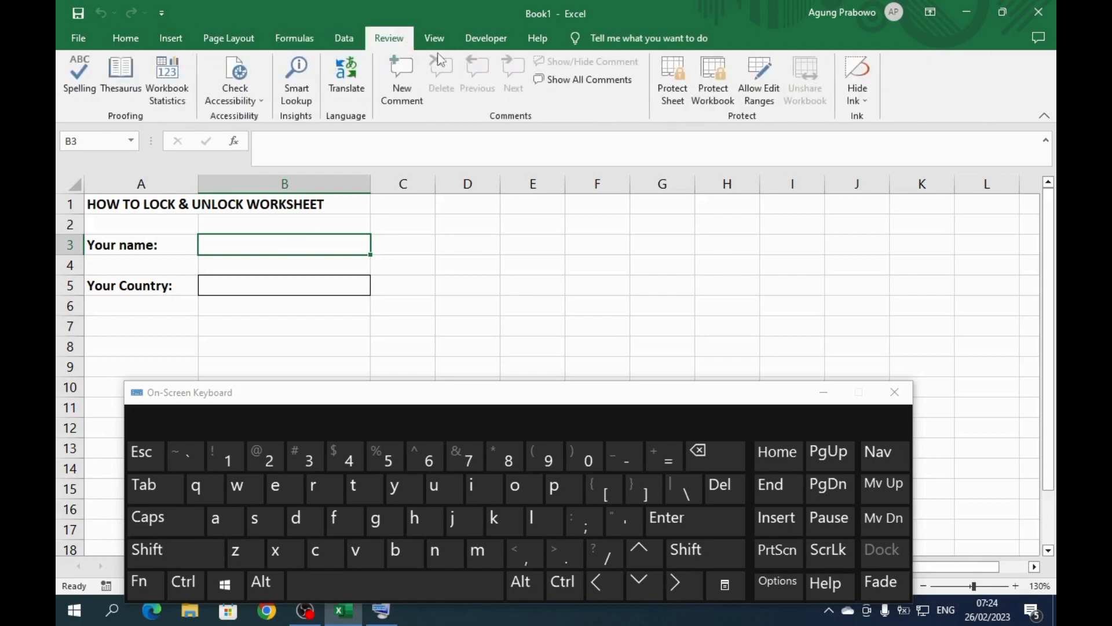
Add an editable range titled Name for cell $B$3 in Allow Edit Ranges.
click(763, 99)
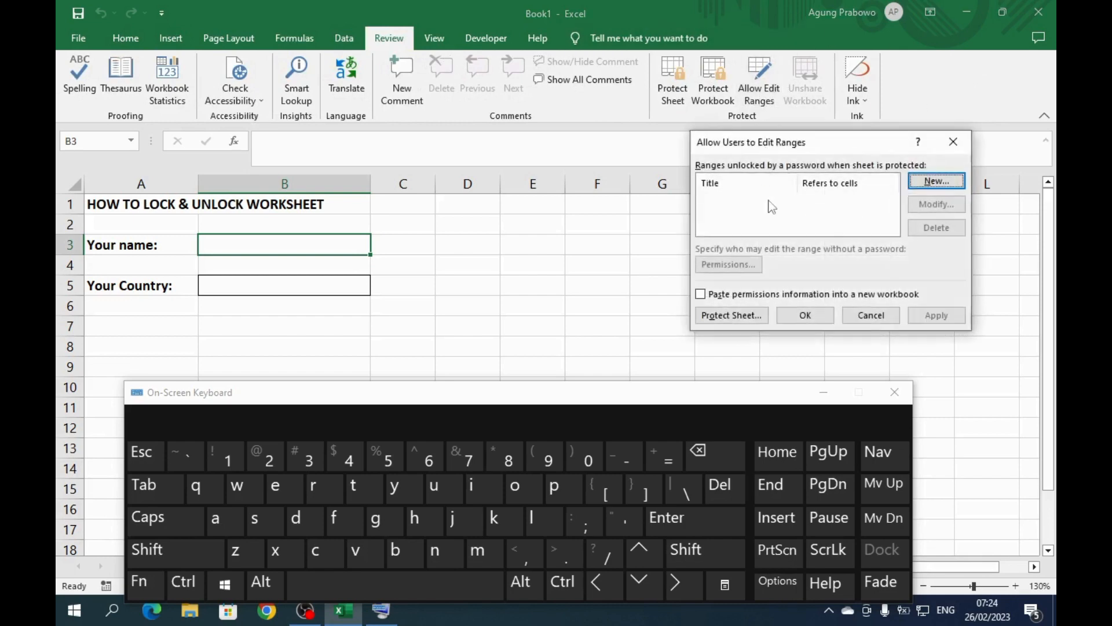
click(937, 181)
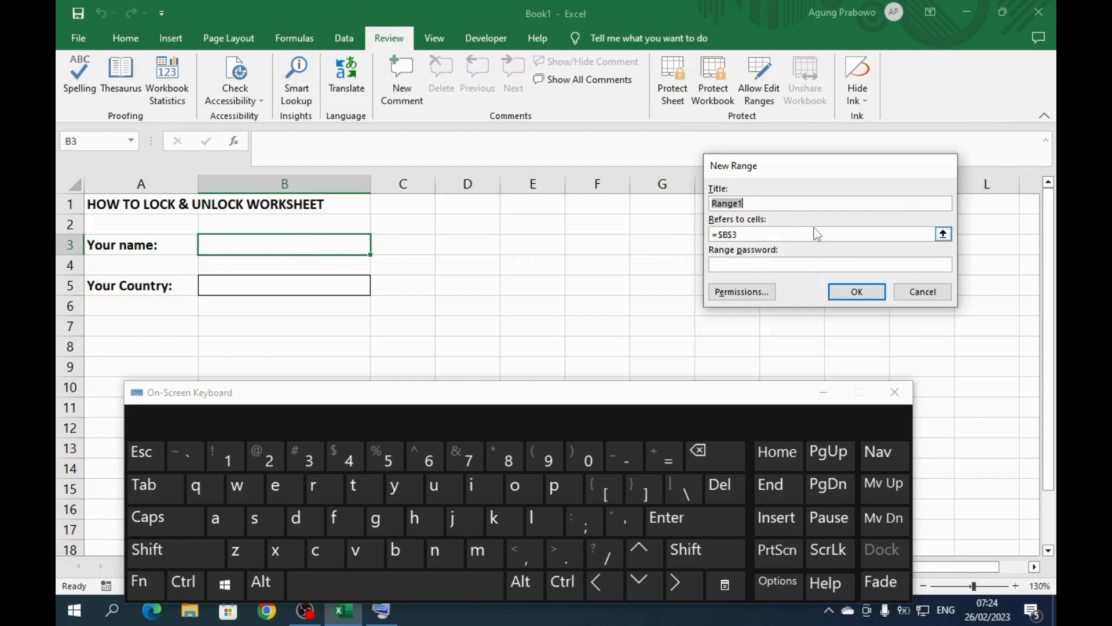
text(Name)
click(840, 296)
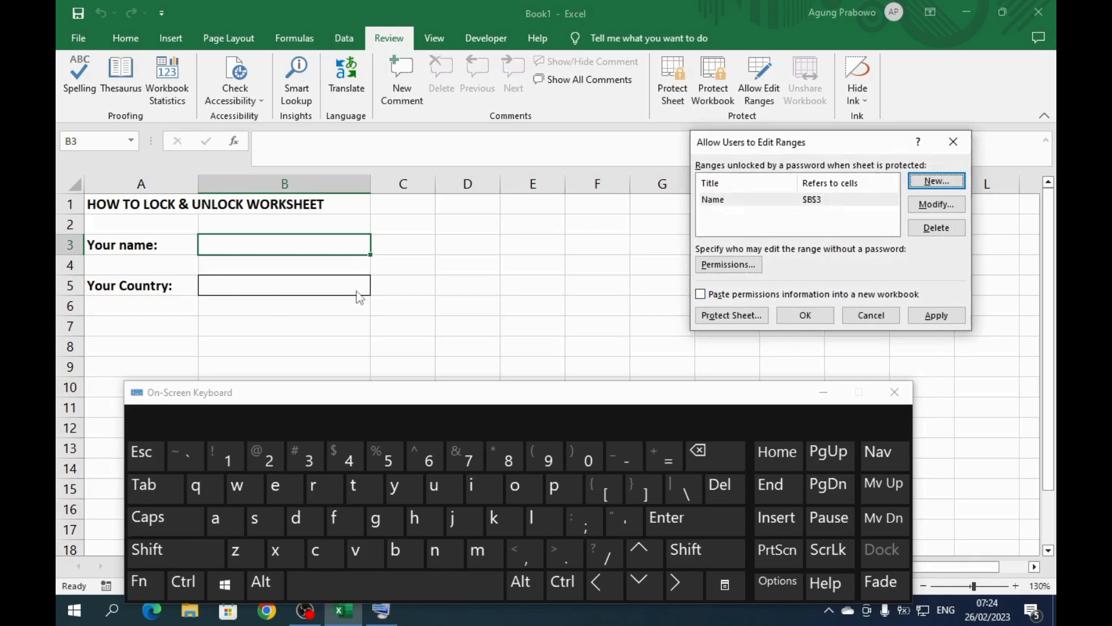
Add a Country range for cell B5 and apply both editable ranges.
click(936, 181)
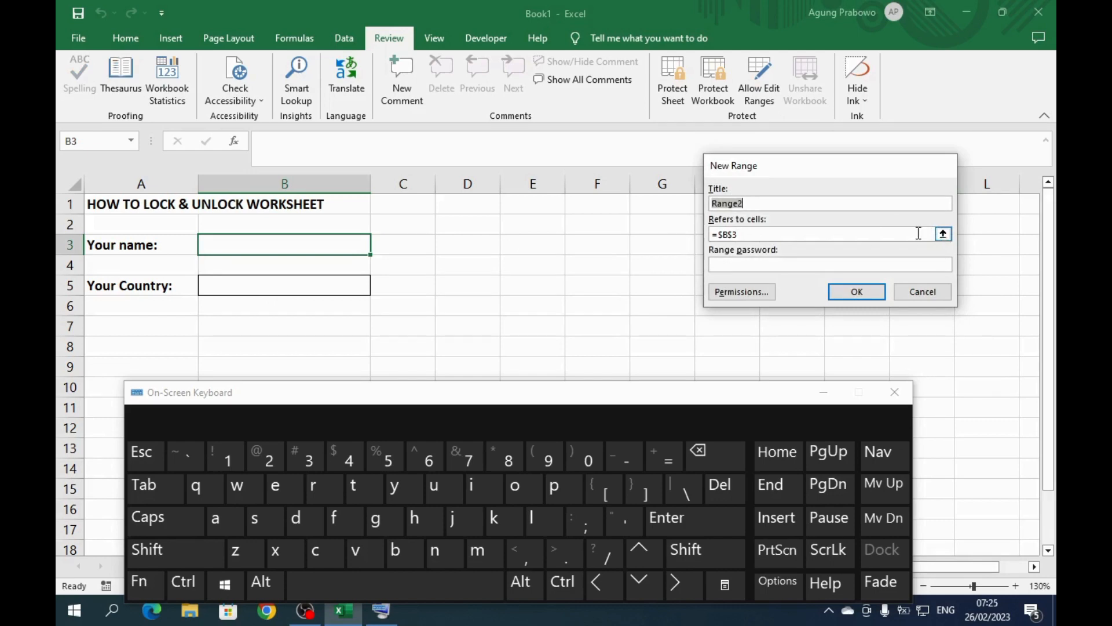
text(Country)
click(943, 235)
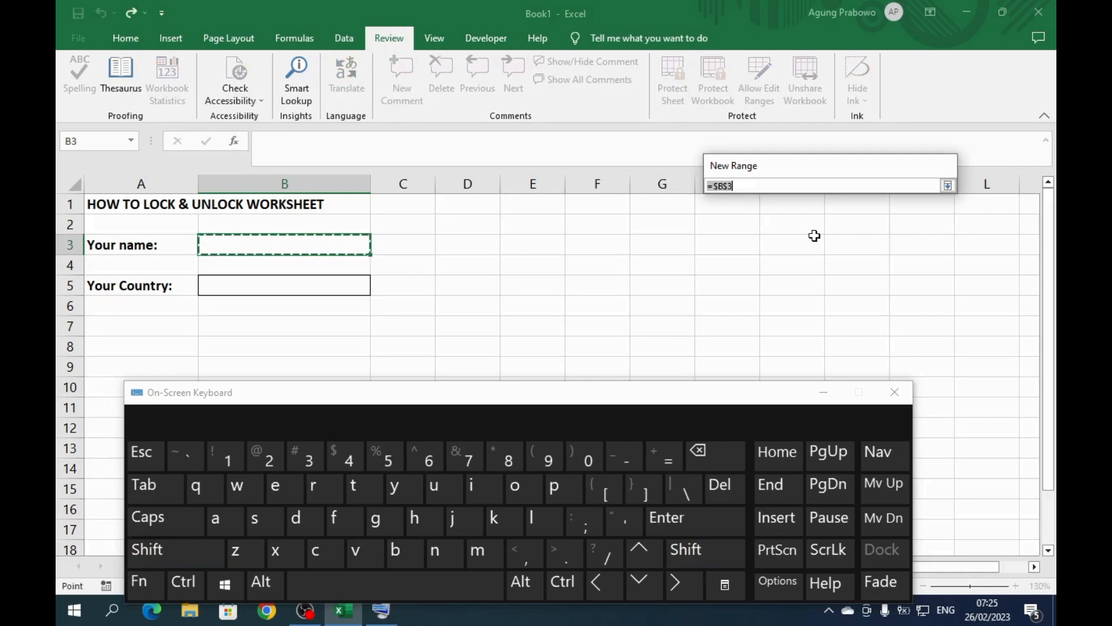
click(252, 283)
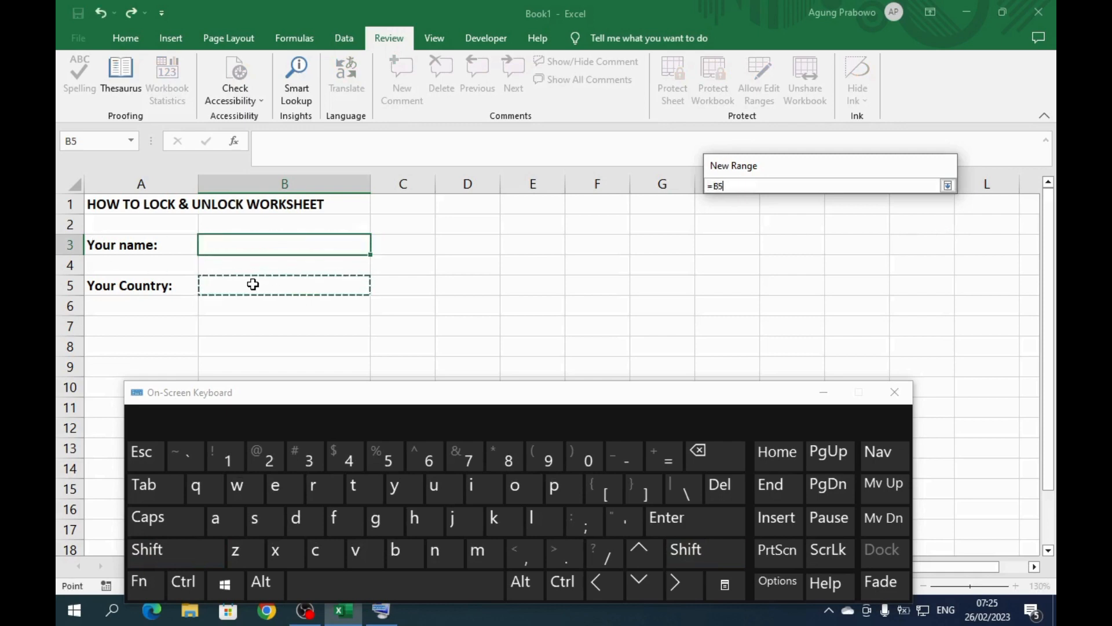
click(948, 185)
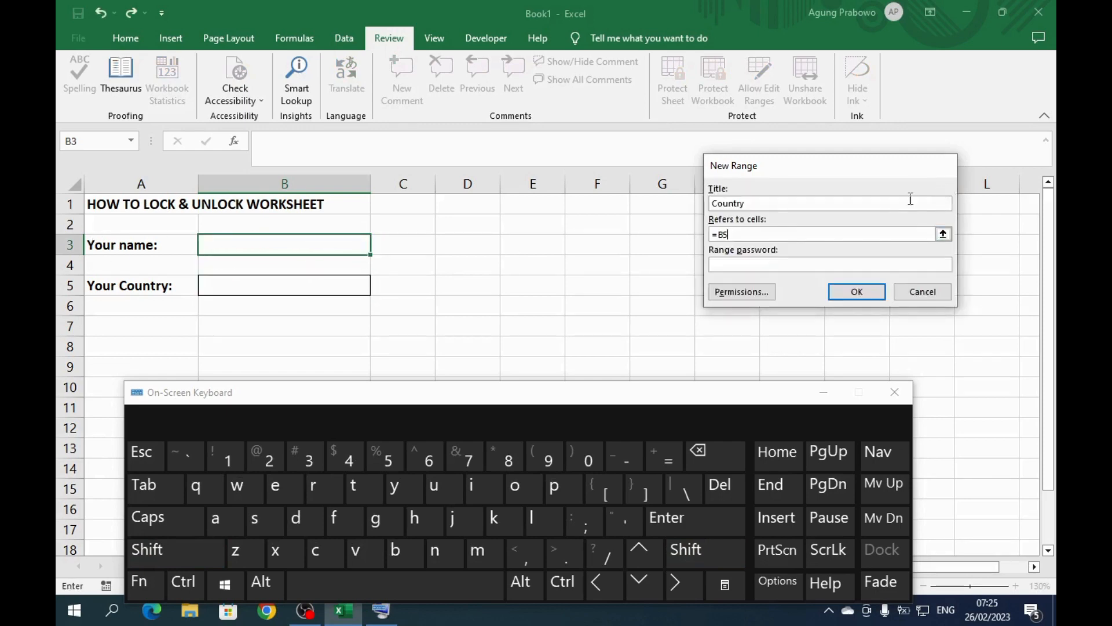
click(855, 291)
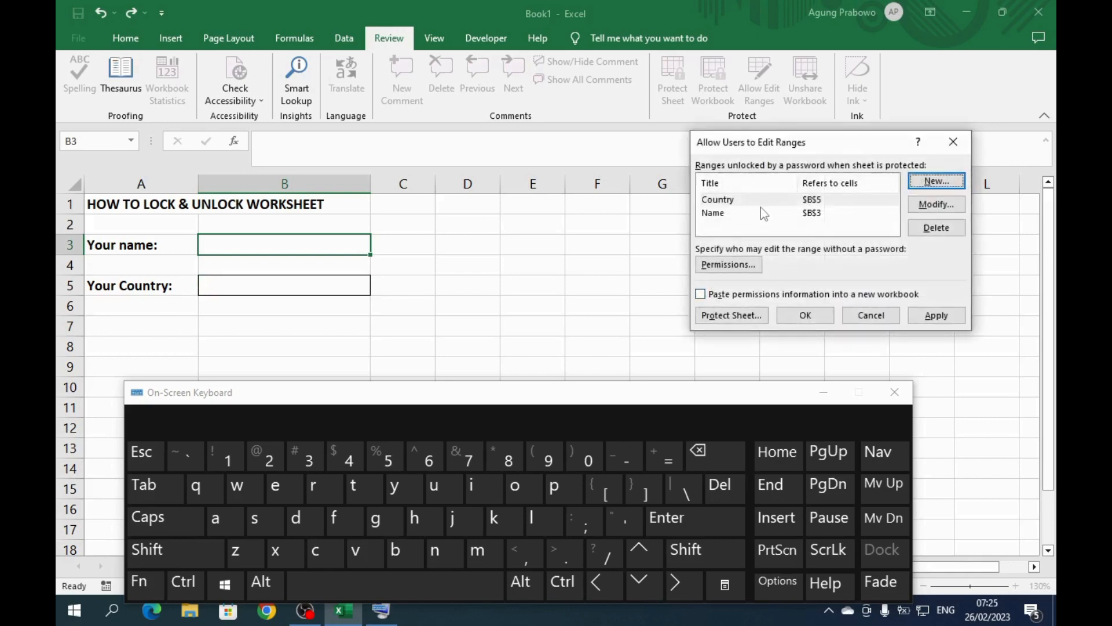
click(931, 319)
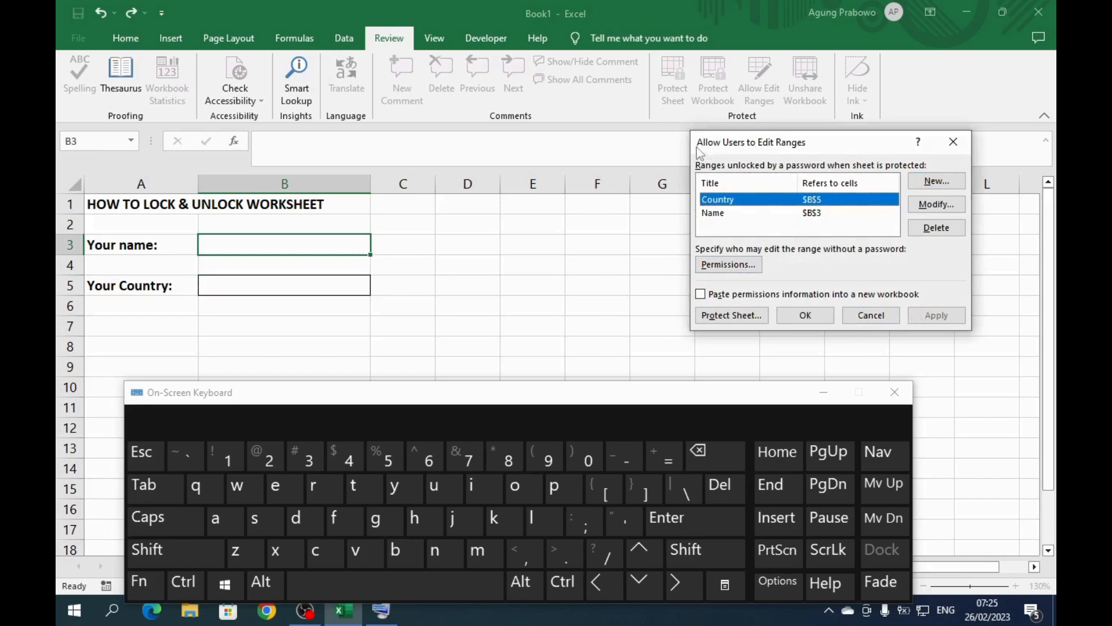
Enter a password in the Protect Sheet dialog using the On-Screen Keyboard.
click(730, 316)
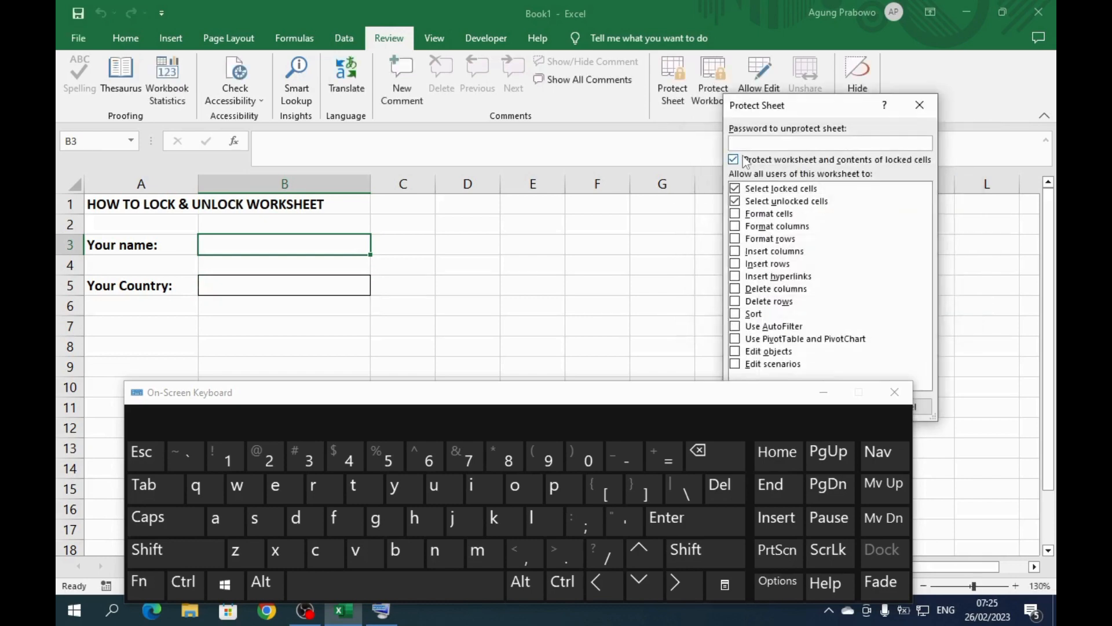
click(230, 466)
click(268, 462)
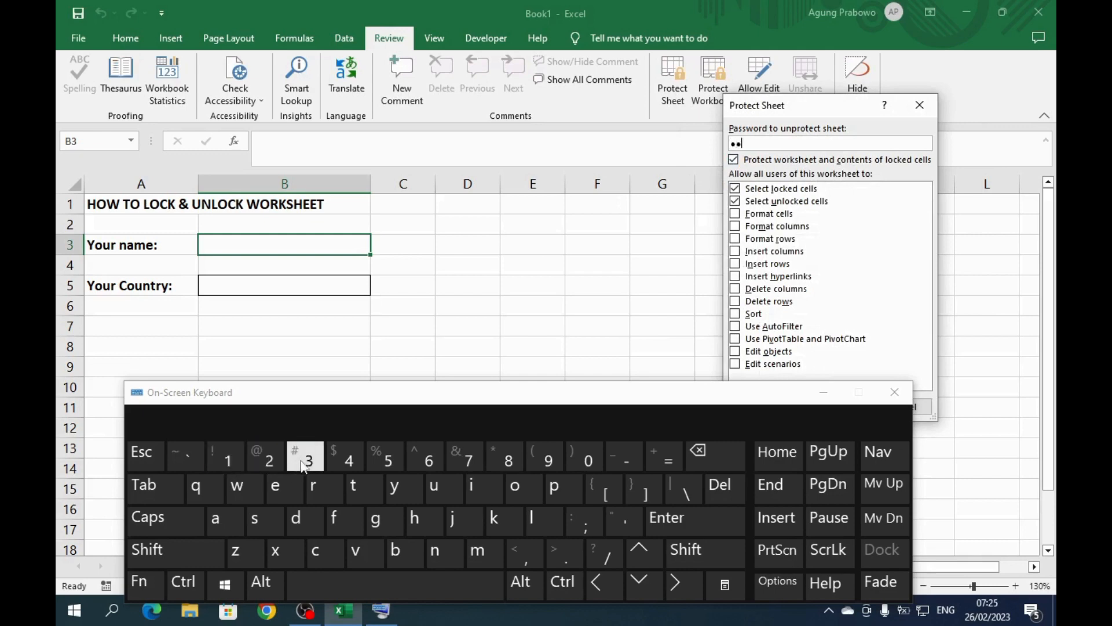
click(307, 462)
click(350, 460)
click(386, 461)
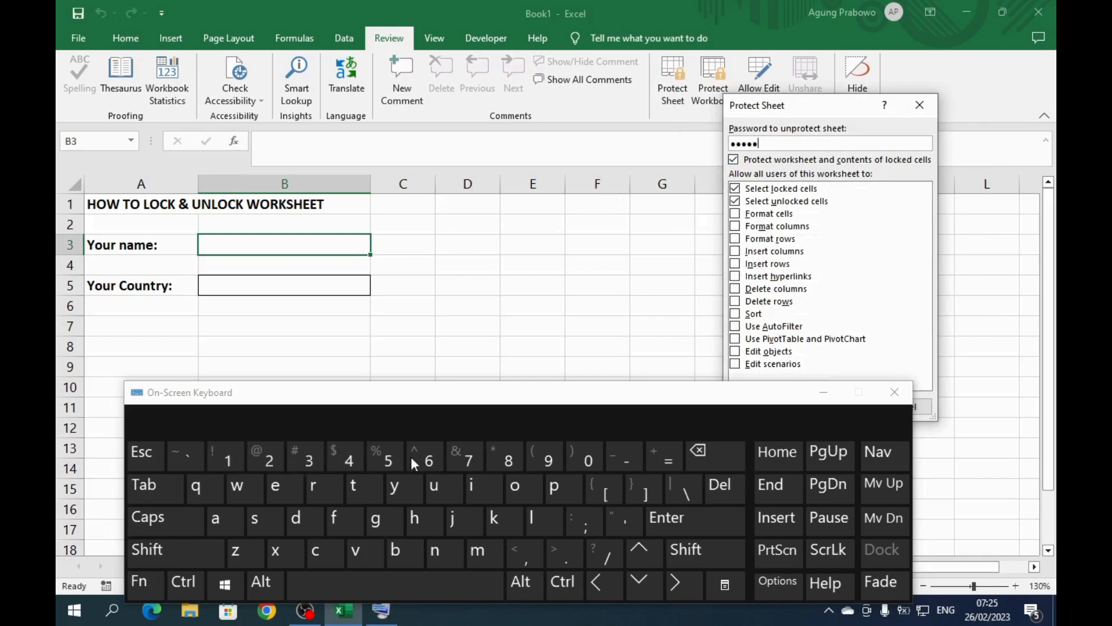
click(705, 521)
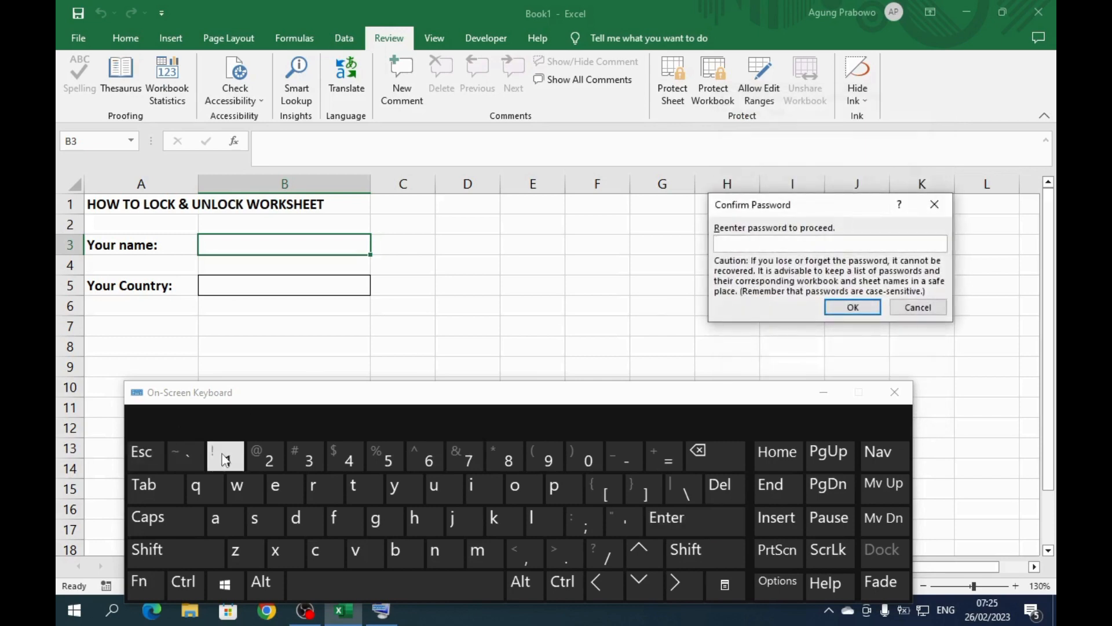
Re-enter the password in Confirm Password and protect the sheet.
click(262, 461)
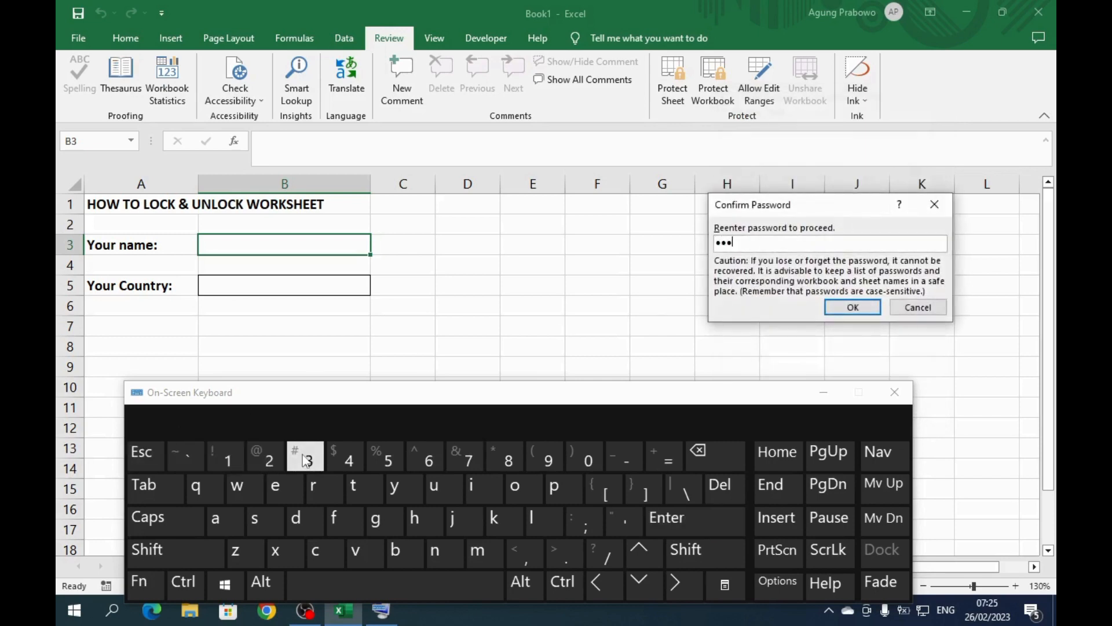
click(347, 460)
click(387, 461)
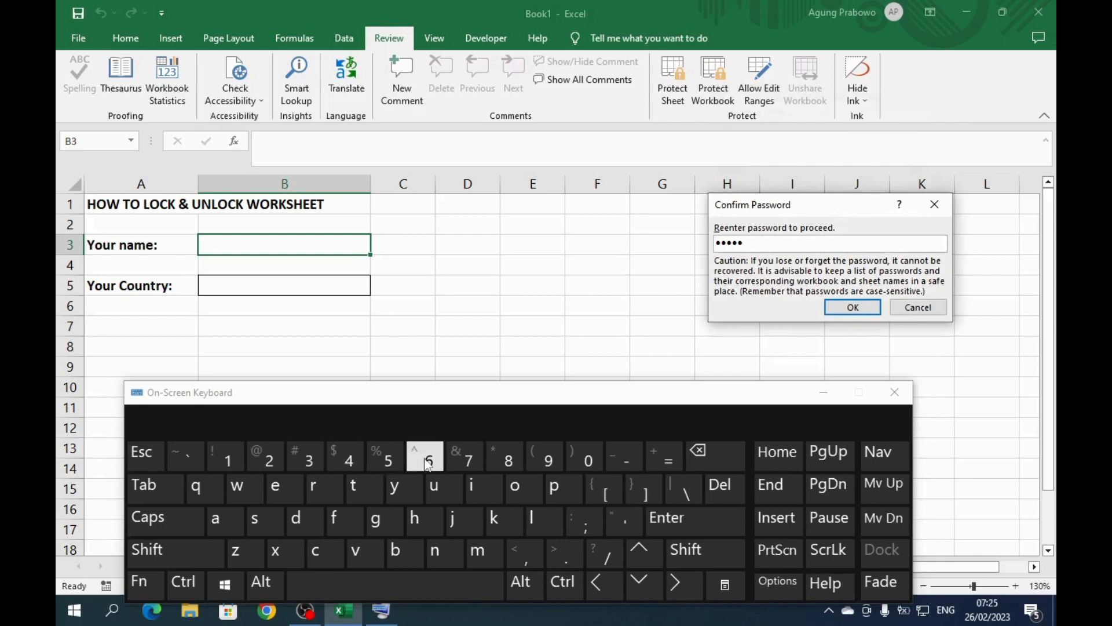
click(428, 461)
click(853, 307)
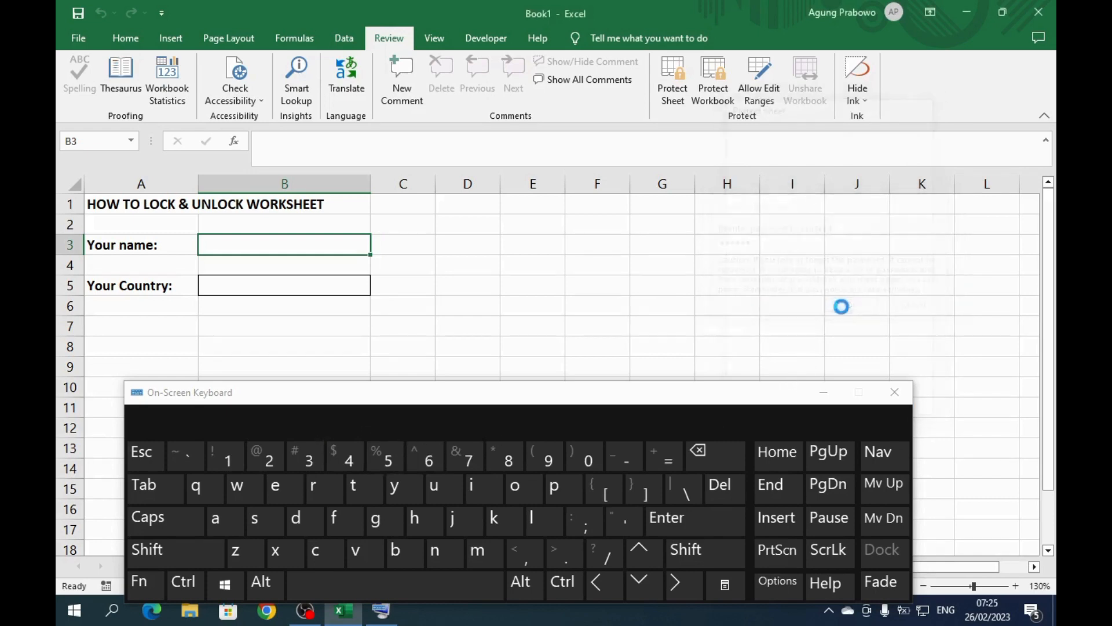
Confirm locked cells A2 and A1 refuse edits, dismissing each protected-sheet warning.
click(148, 209)
click(158, 227)
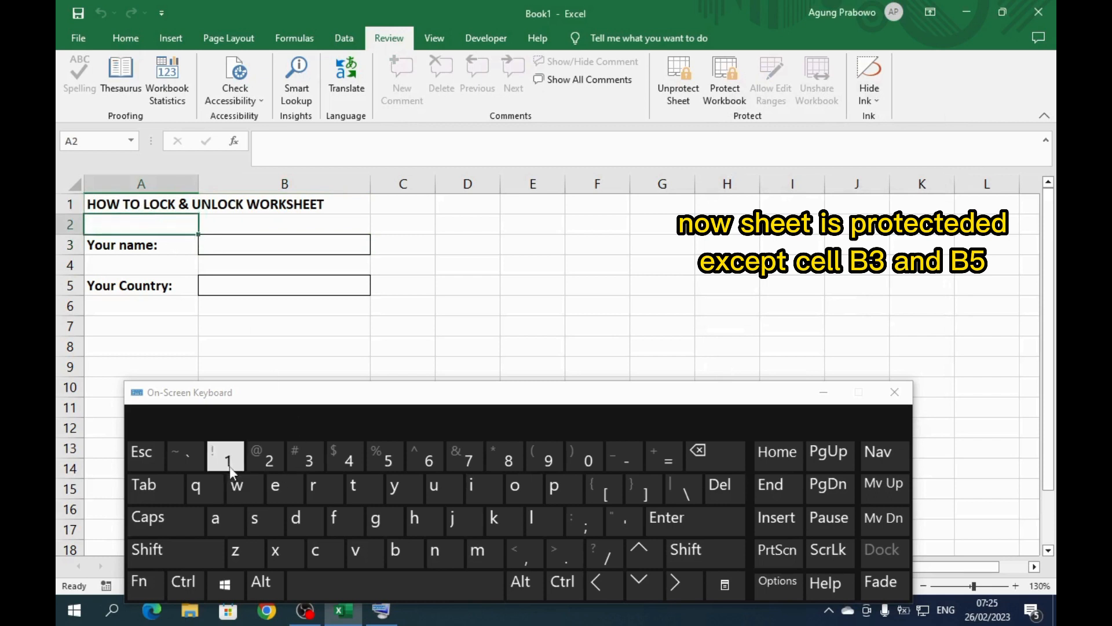
click(235, 484)
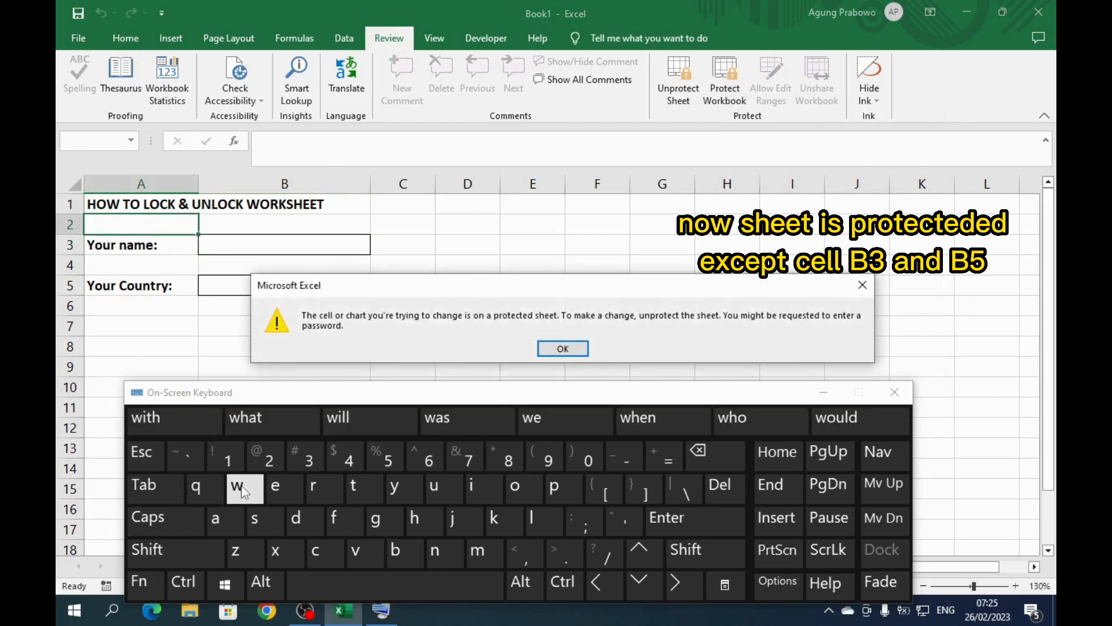
click(553, 351)
click(93, 205)
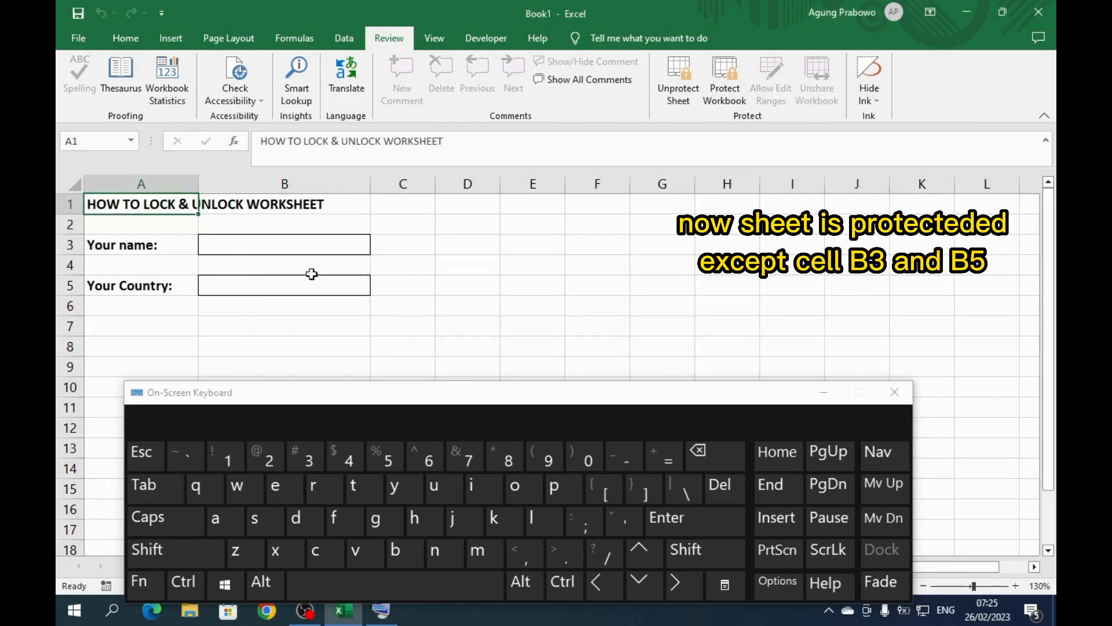
click(725, 486)
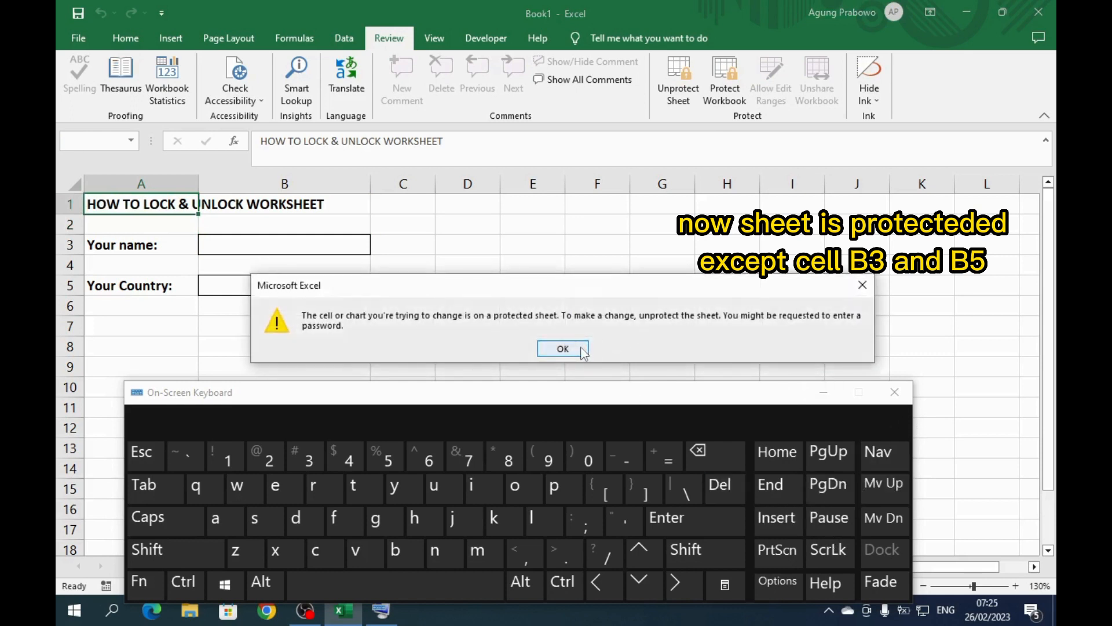
click(551, 349)
Type the person's name into B3 and confirm locked B4 refuses edits.
click(236, 248)
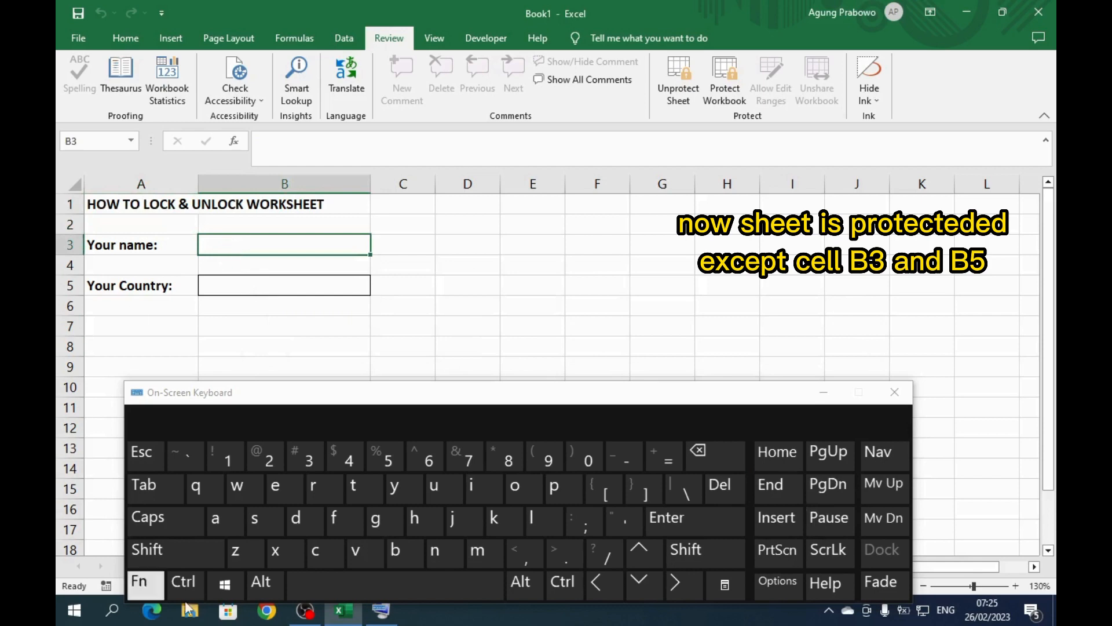
click(183, 550)
click(216, 524)
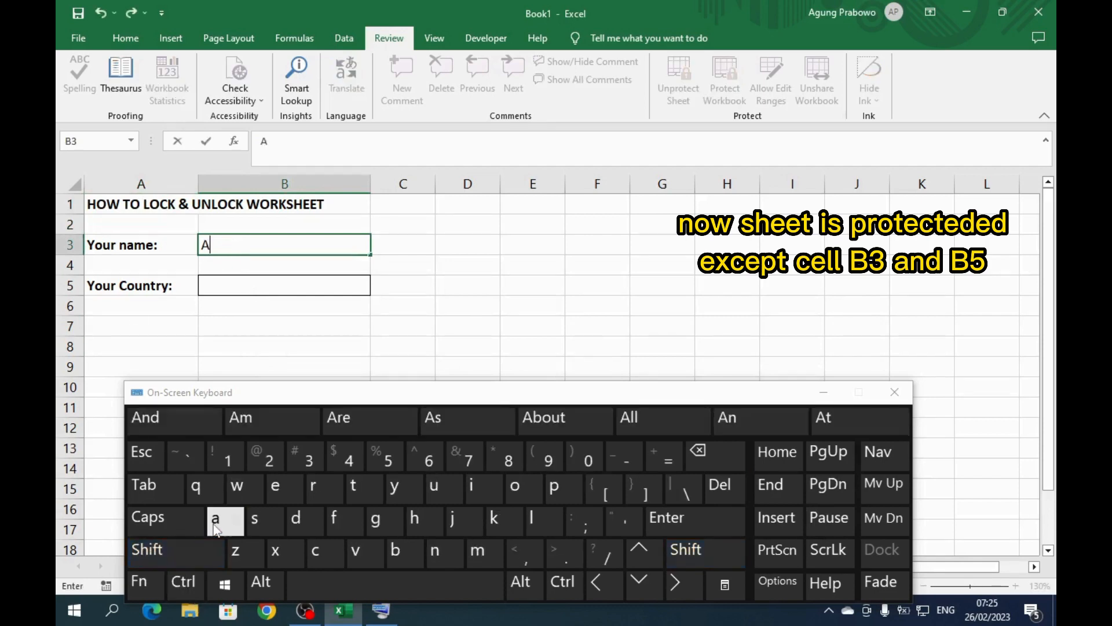
click(373, 522)
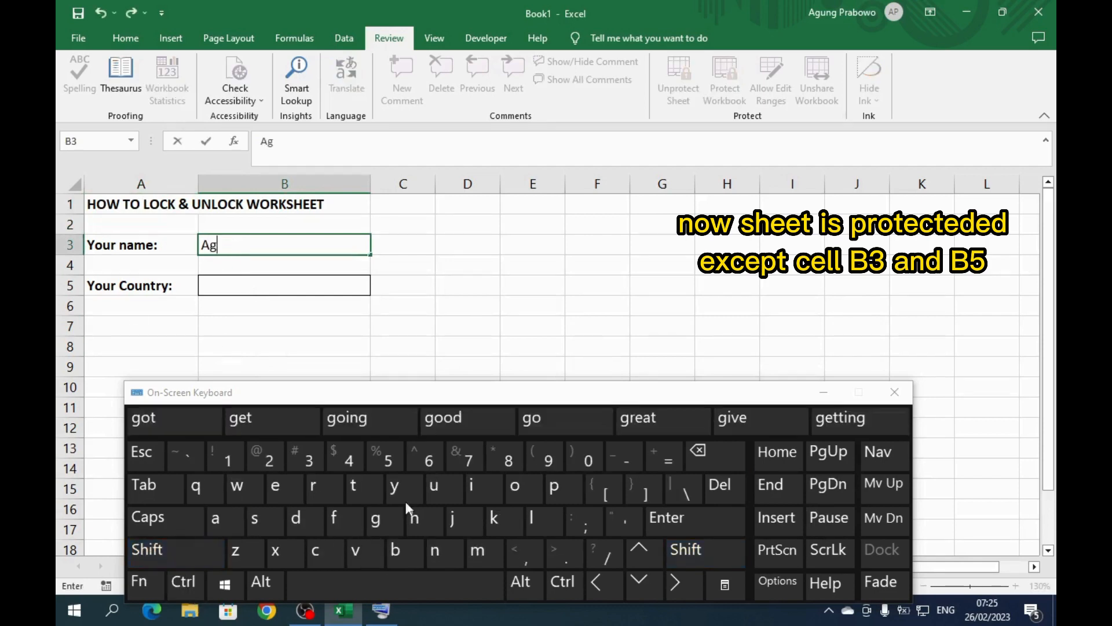
click(436, 488)
click(438, 550)
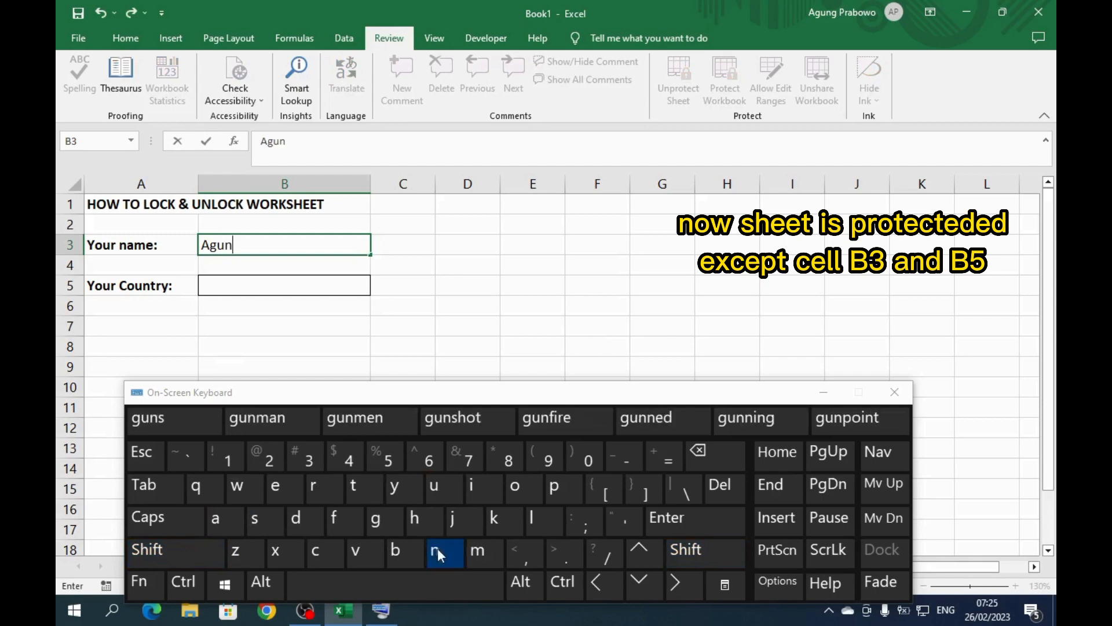
click(374, 520)
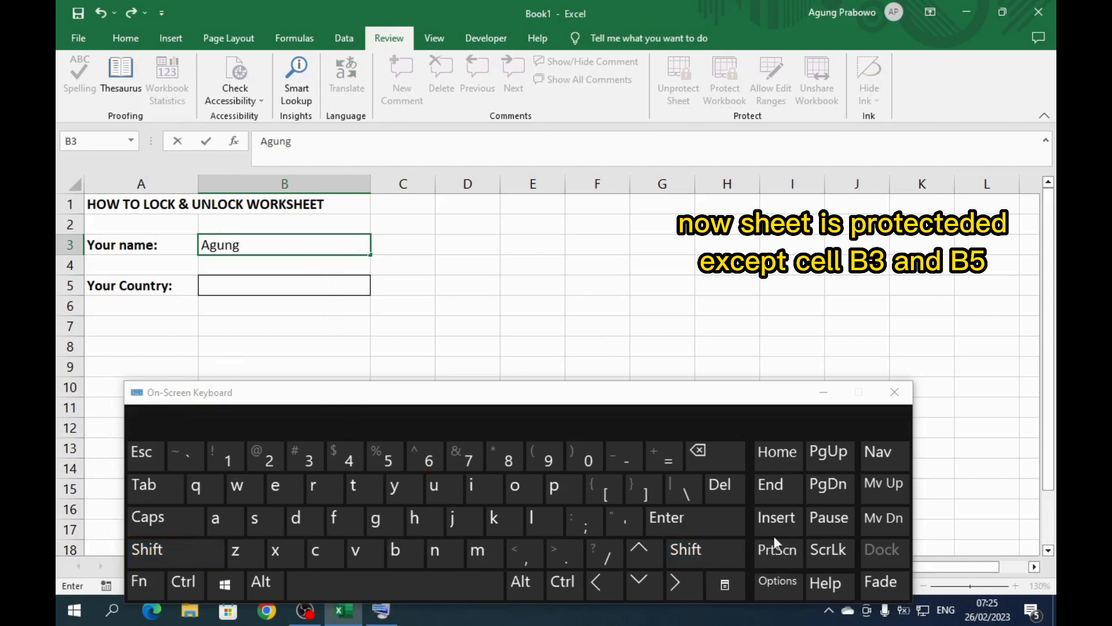
click(724, 525)
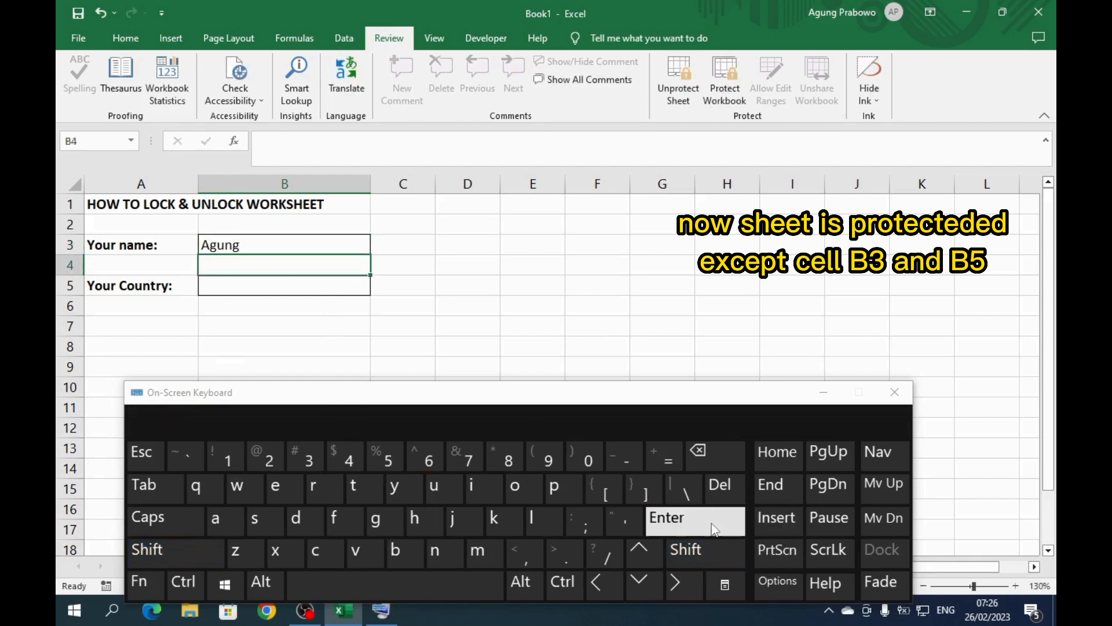
click(305, 529)
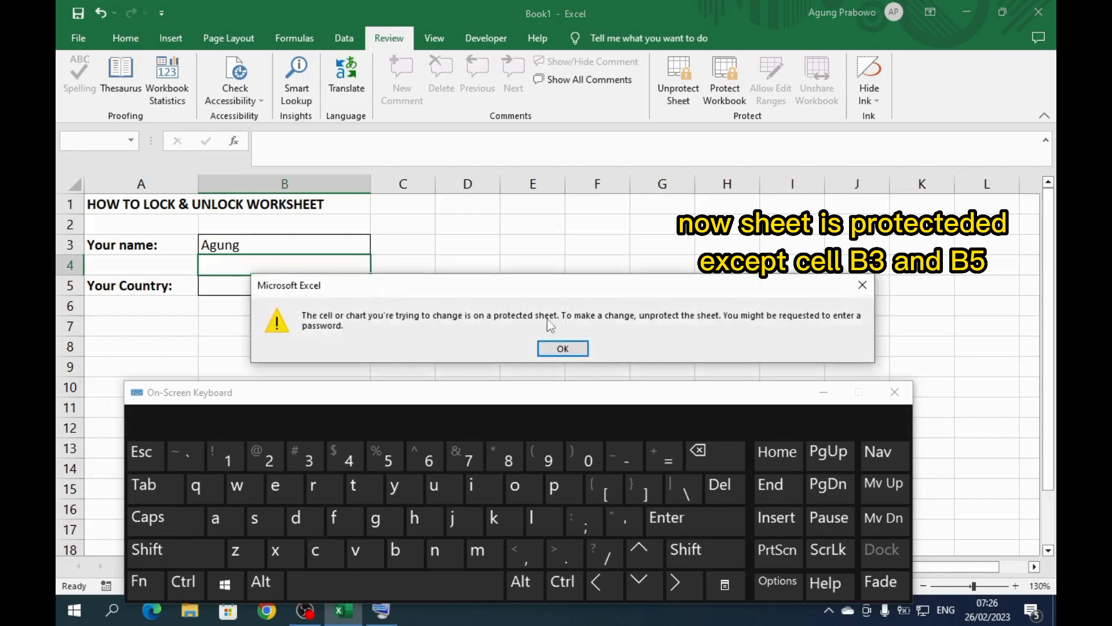
click(562, 348)
Enter Indonesia in B5 and confirm locked B6 refuses edits.
click(257, 288)
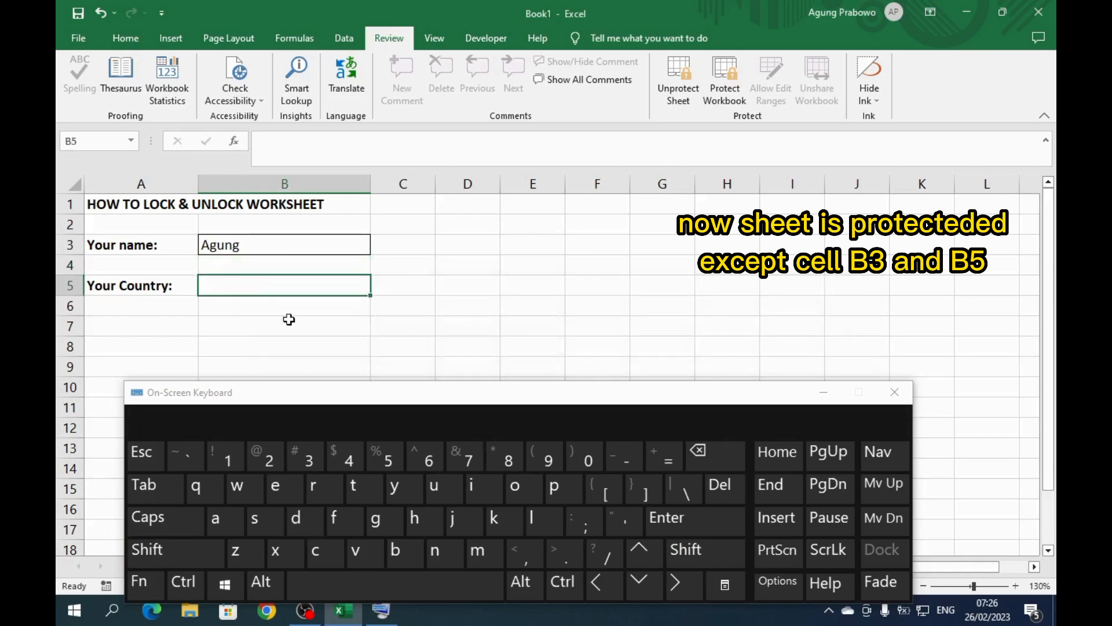
click(193, 551)
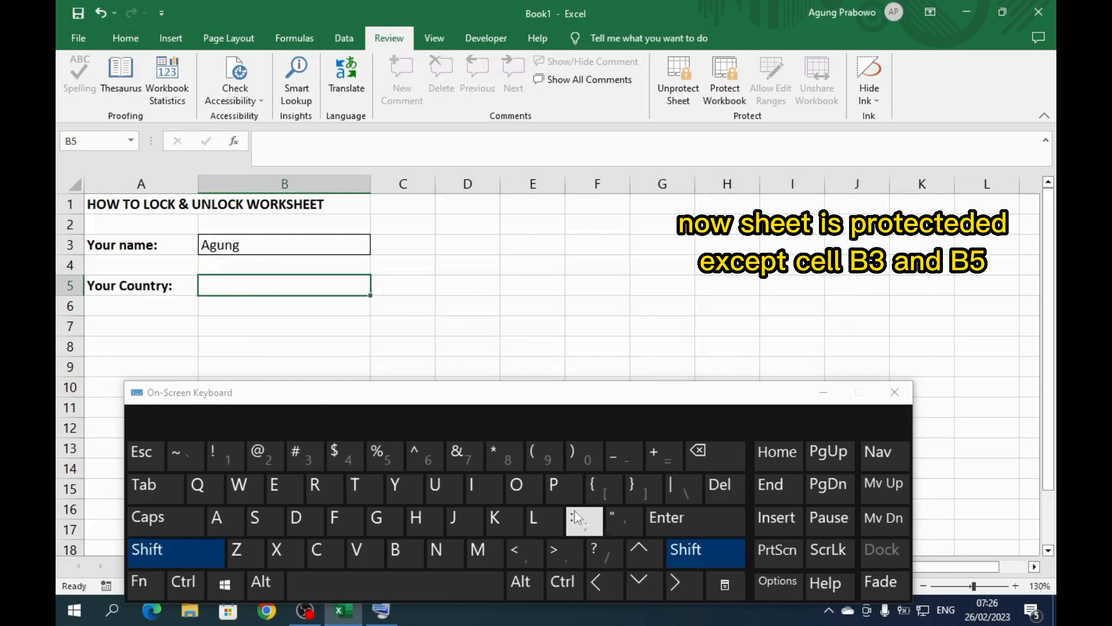
click(479, 485)
click(436, 550)
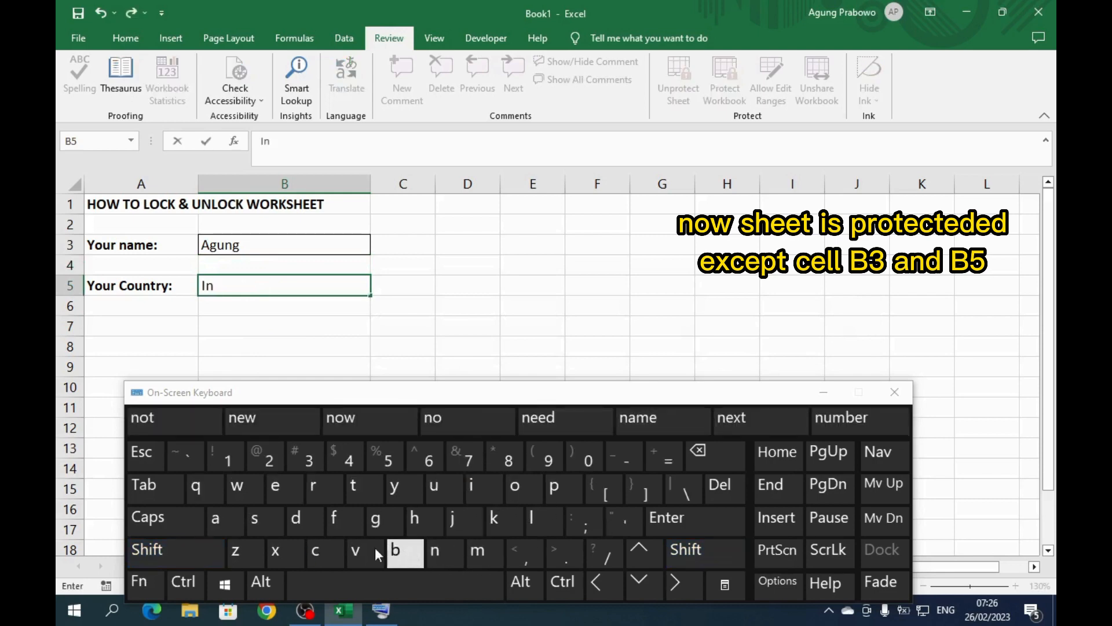
click(301, 519)
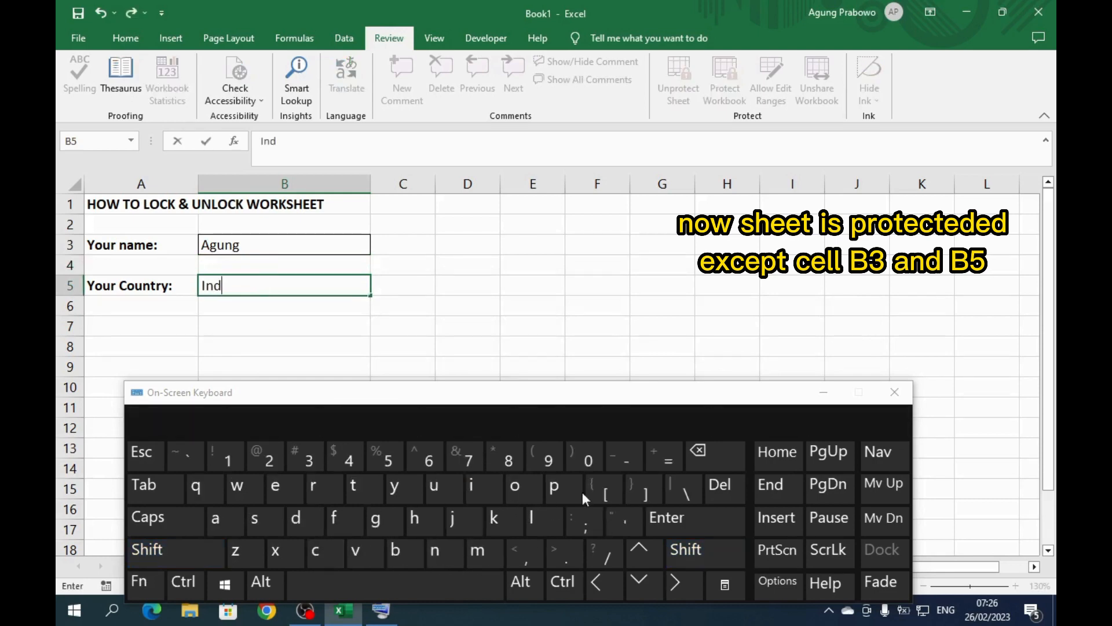
click(515, 487)
click(435, 550)
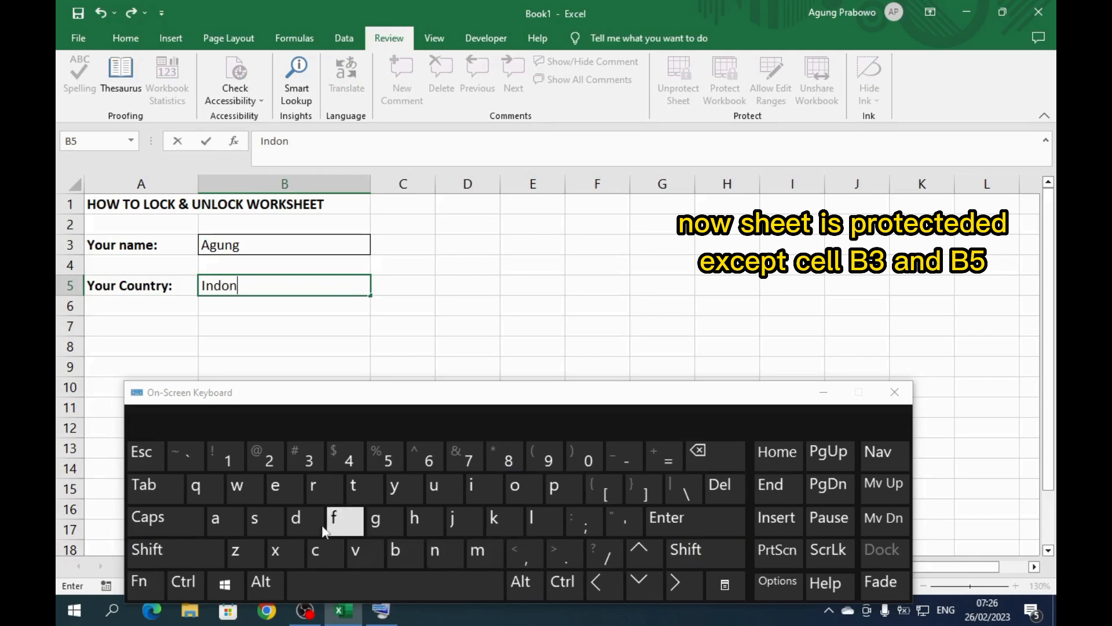
click(275, 485)
click(255, 519)
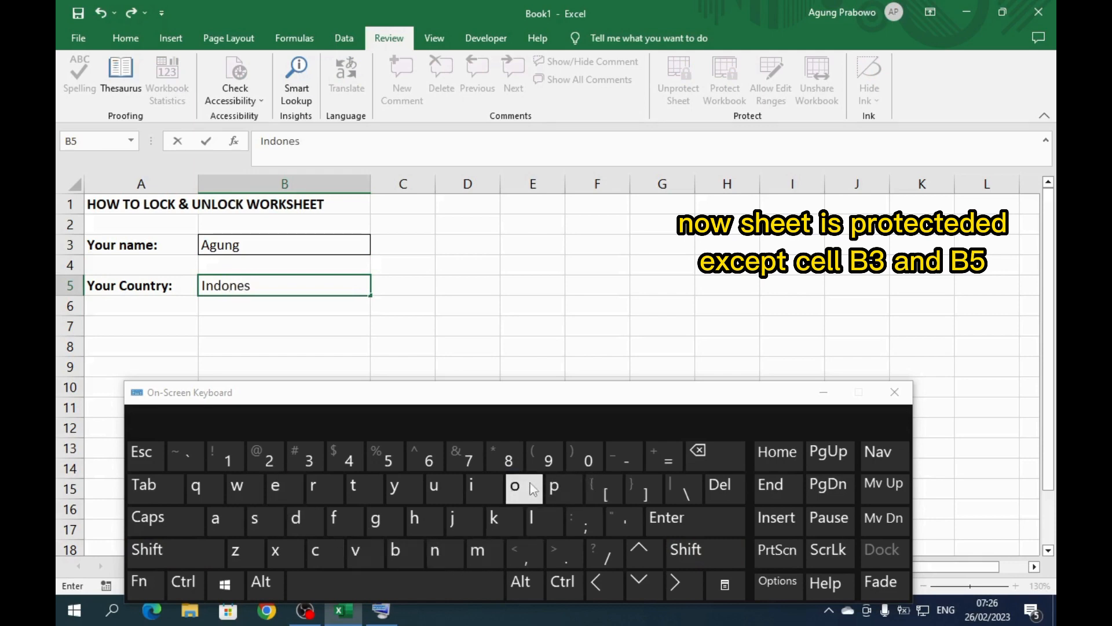
click(217, 519)
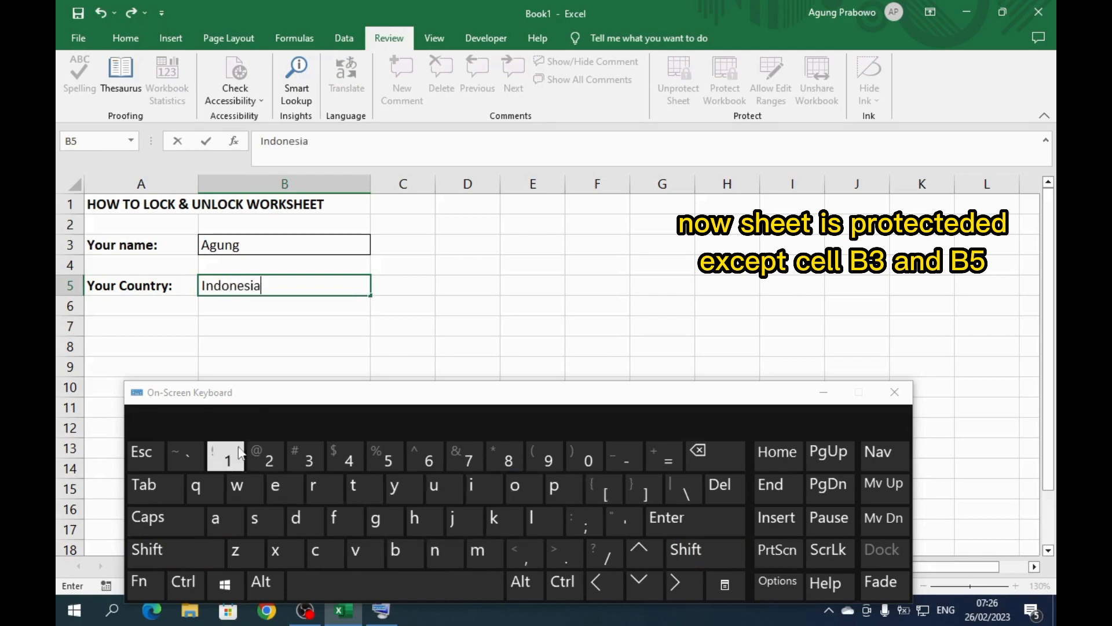
click(695, 524)
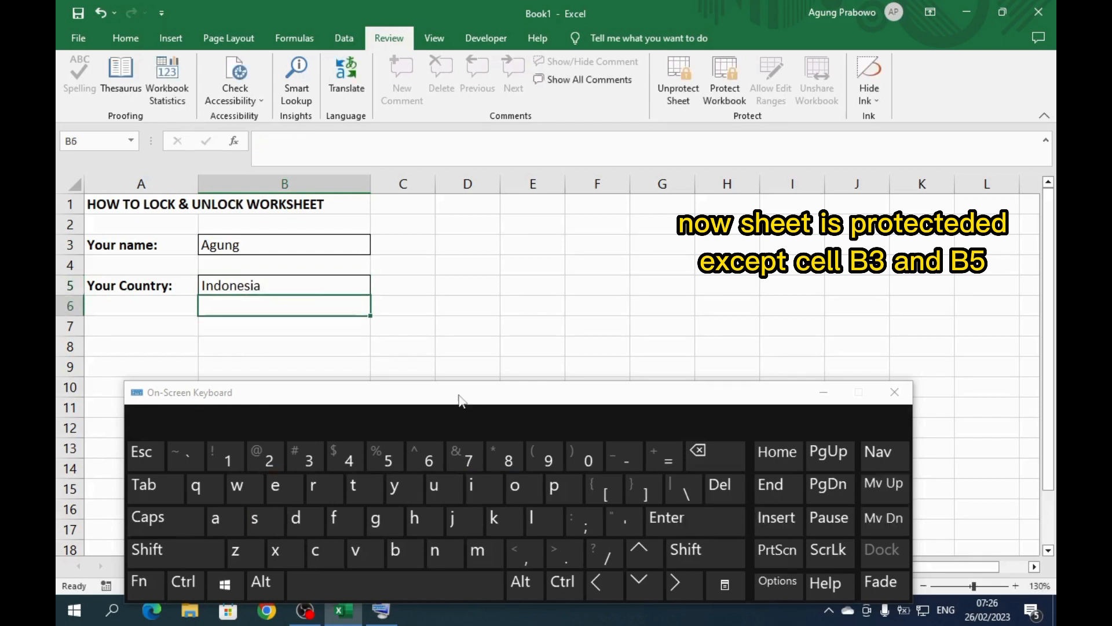
click(505, 521)
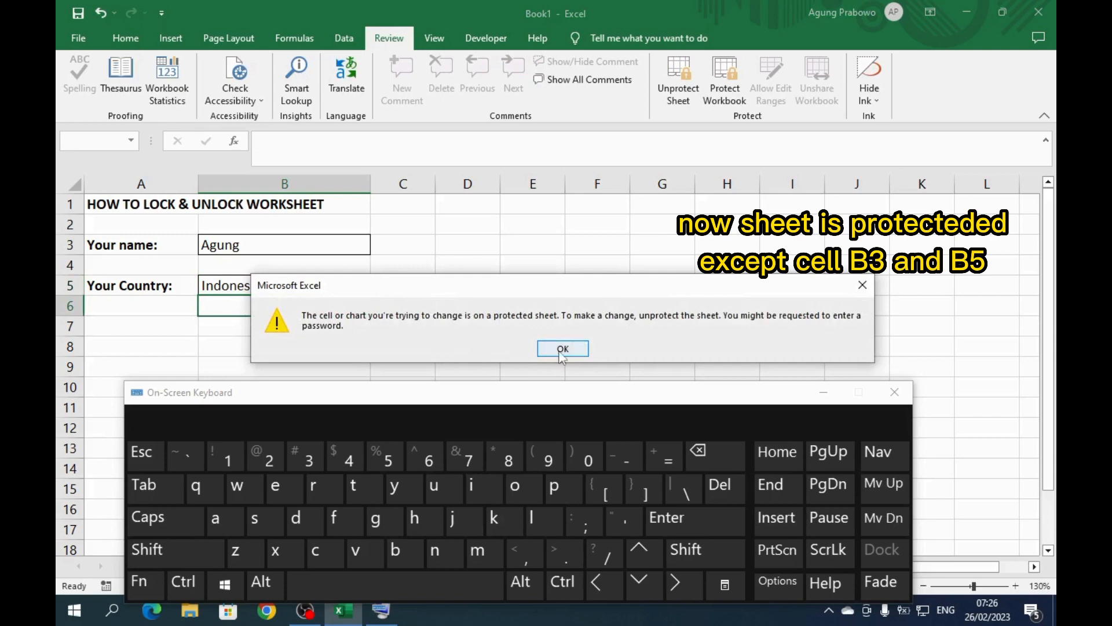
click(563, 349)
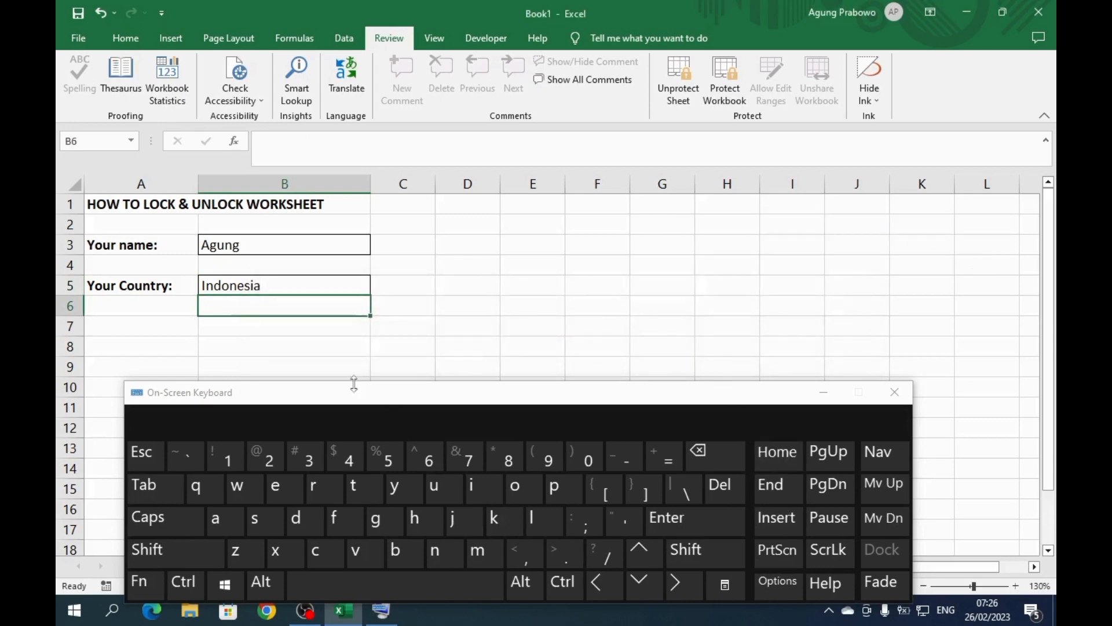
Close the On-Screen Keyboard and inspect the greyed-out right-click commands on locked cell C7.
right_click(417, 335)
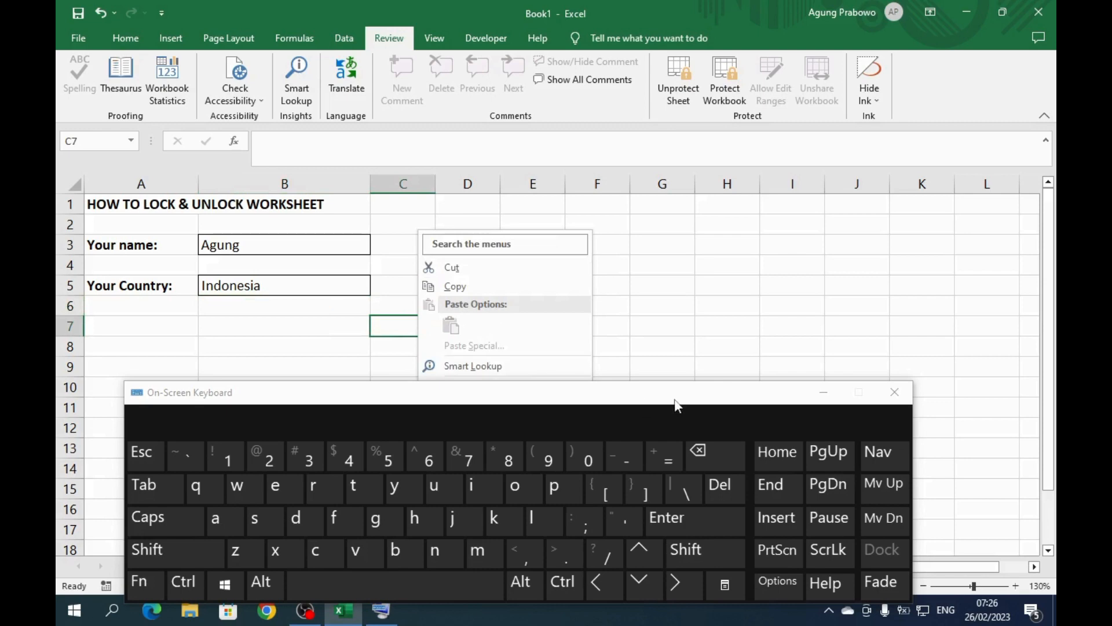
click(894, 392)
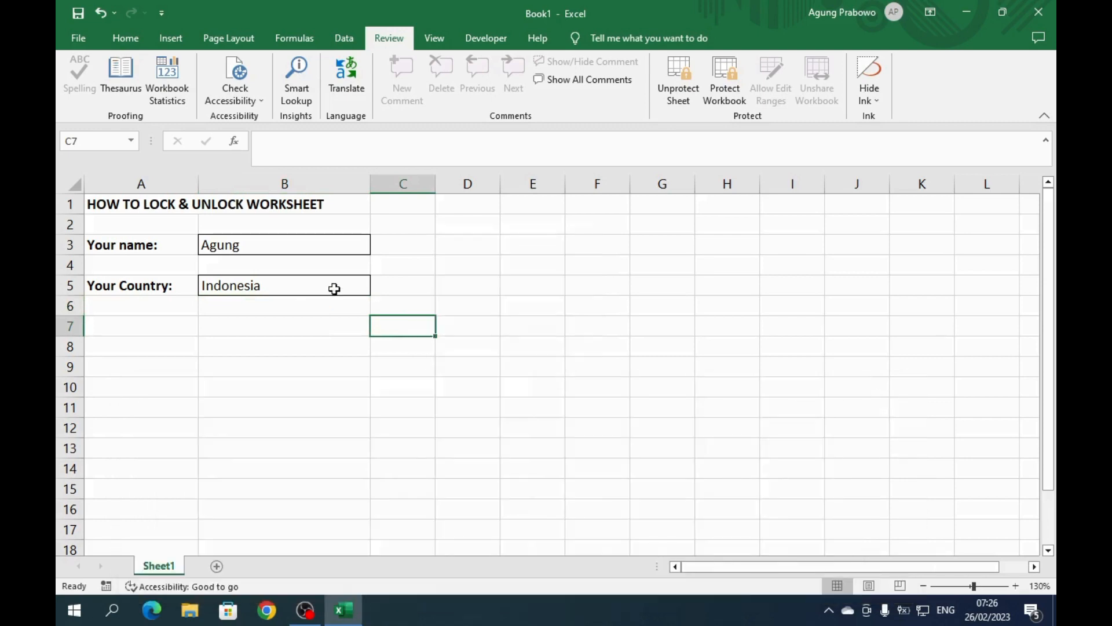
right_click(398, 330)
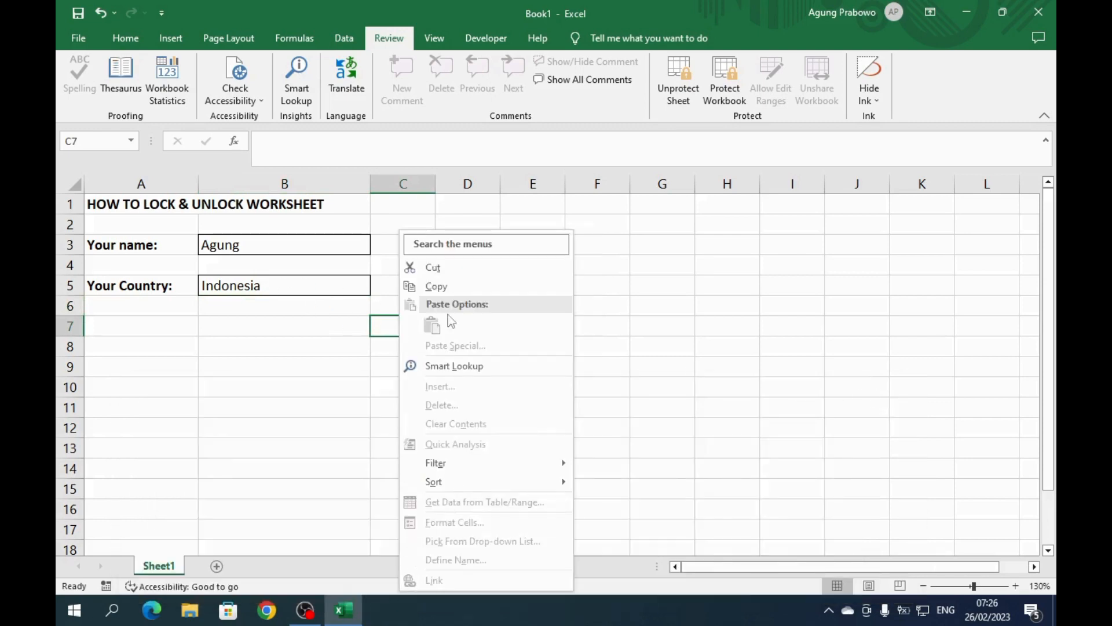
click(351, 413)
Check which right-click commands stay available on input cell B5, ending with E11 selected.
click(317, 289)
right_click(317, 290)
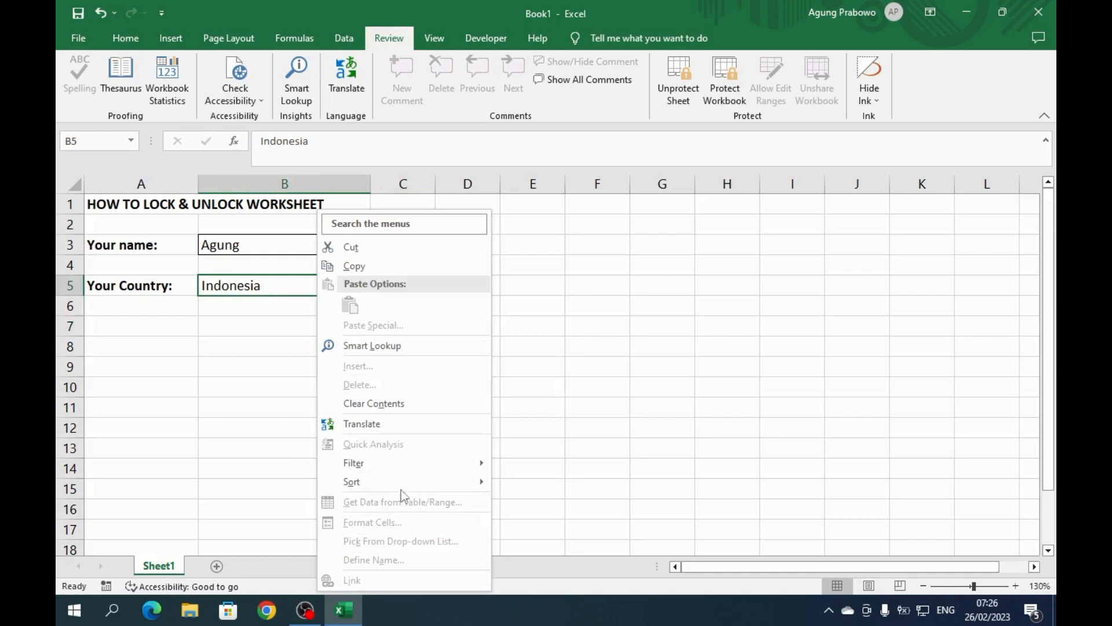
click(269, 346)
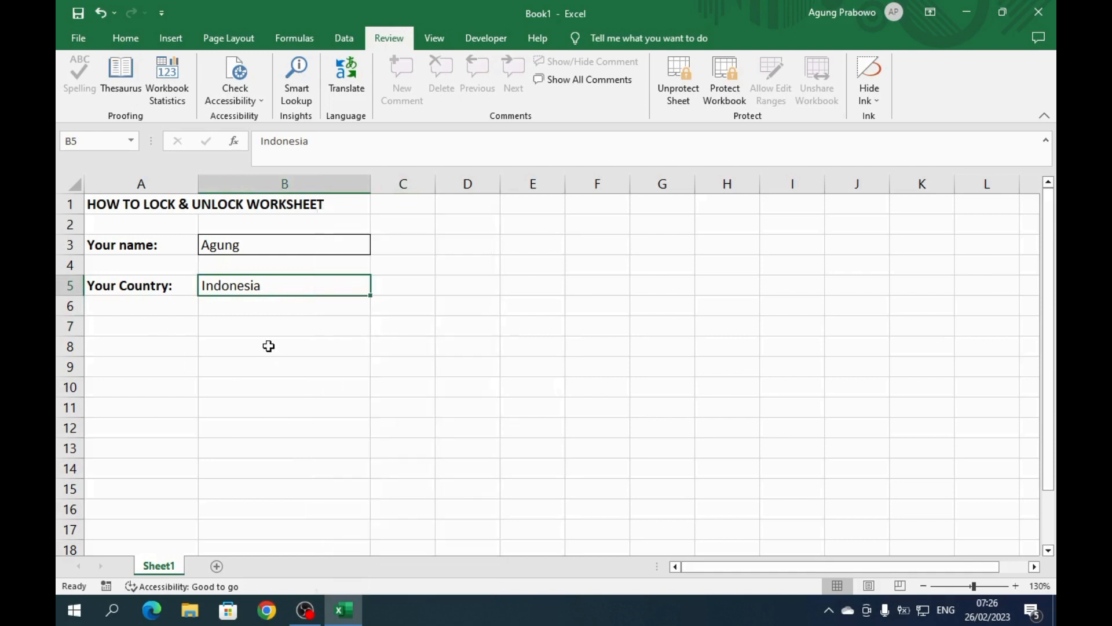
click(503, 407)
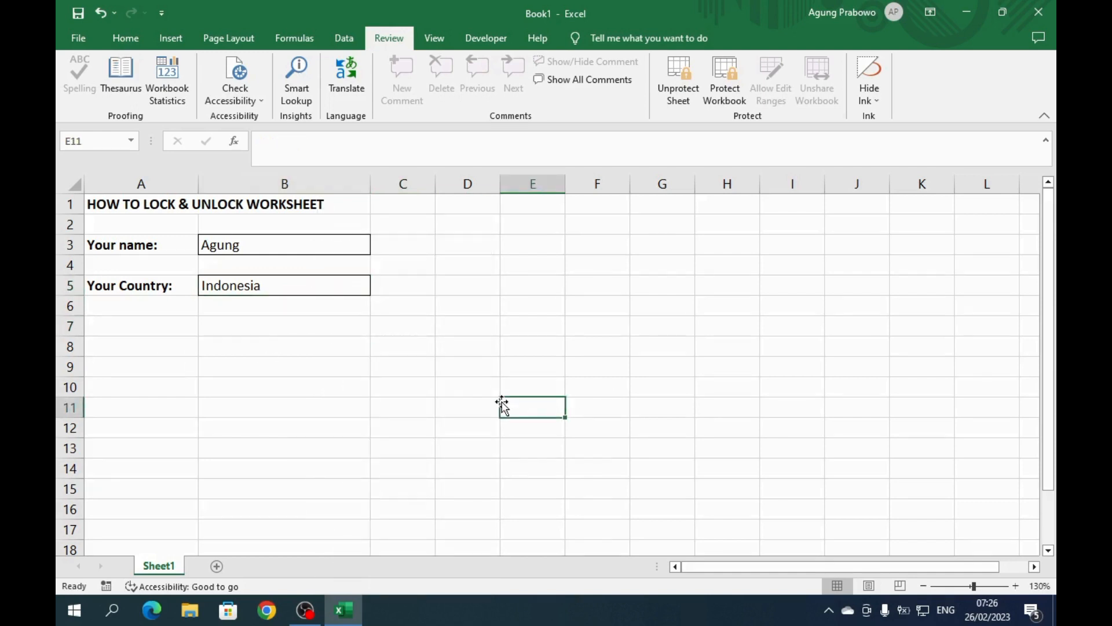